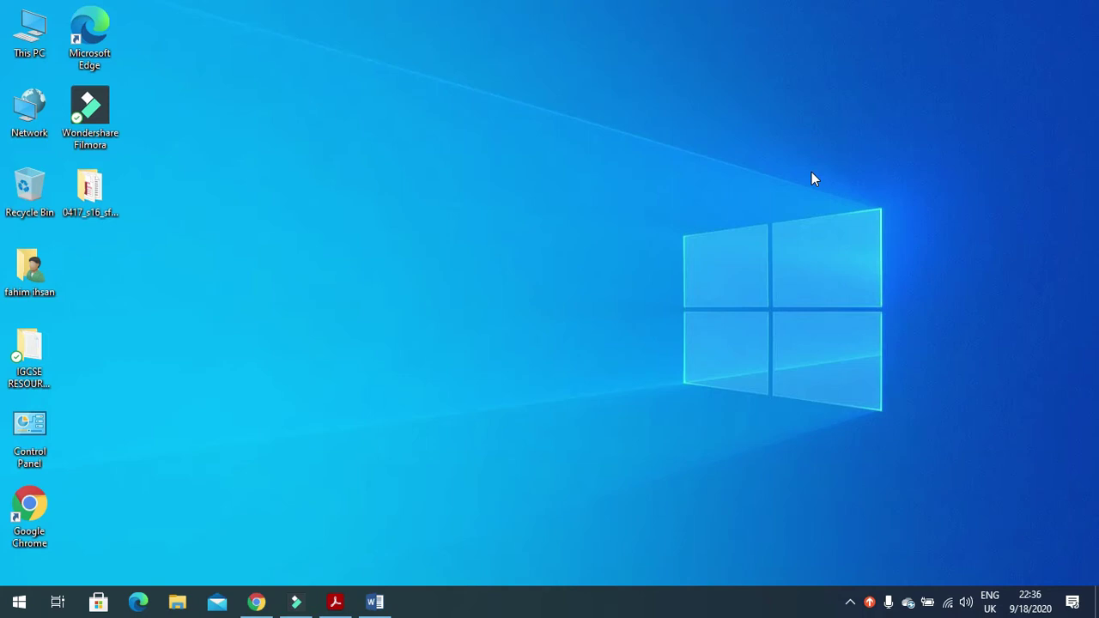
Restore the exam PDF at Task 5 and highlight question 36's J226PROMOTION.RTF import instruction
click(337, 601)
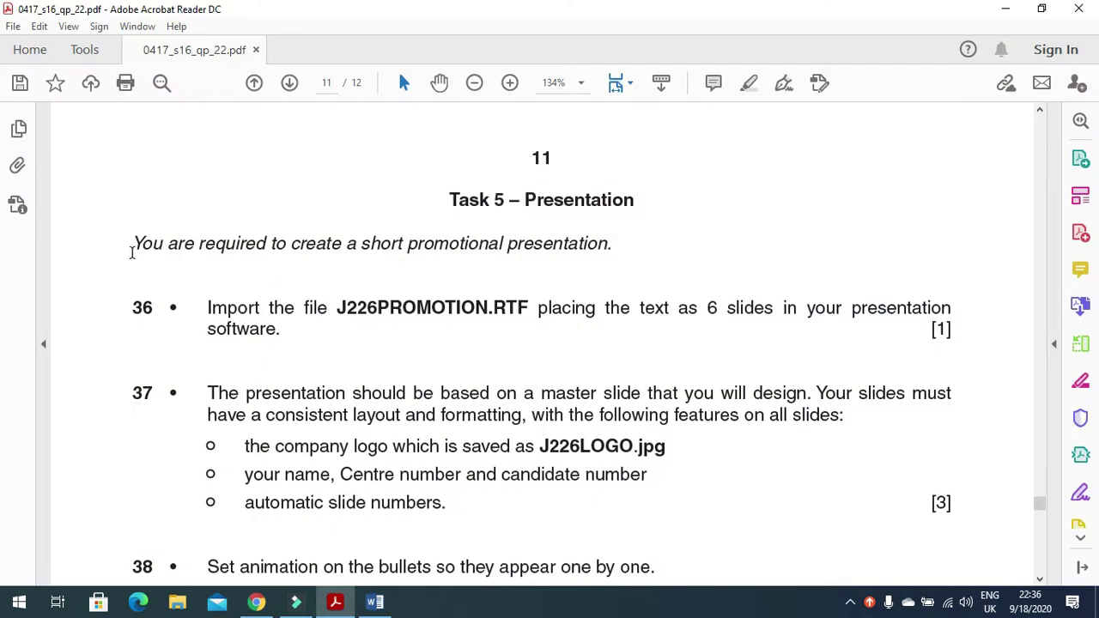
drag(133, 249, 610, 246)
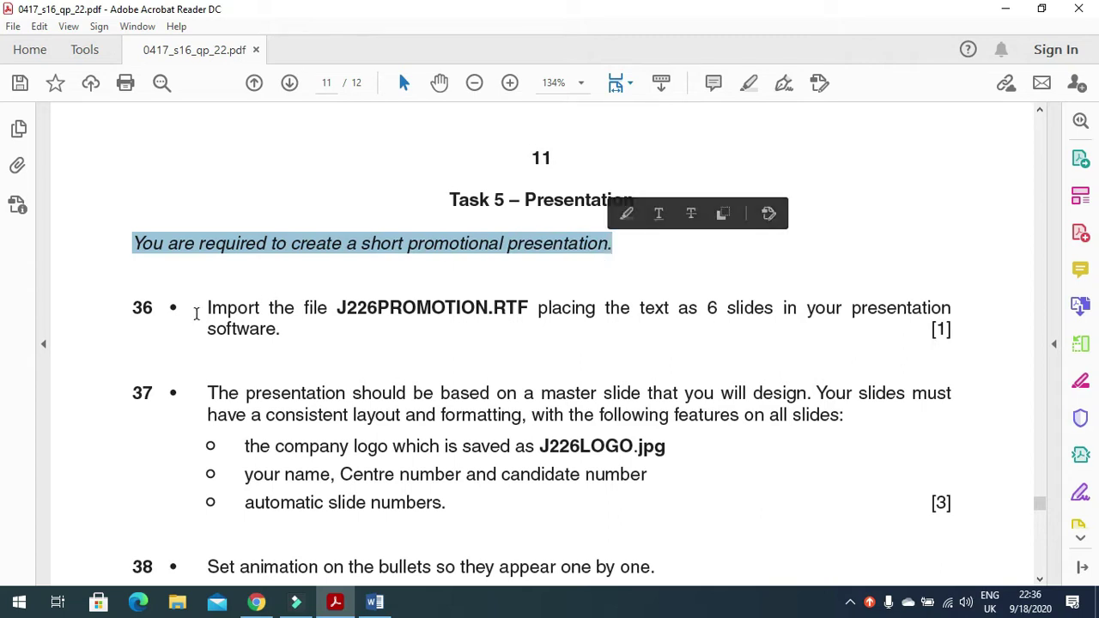
drag(199, 312, 352, 320)
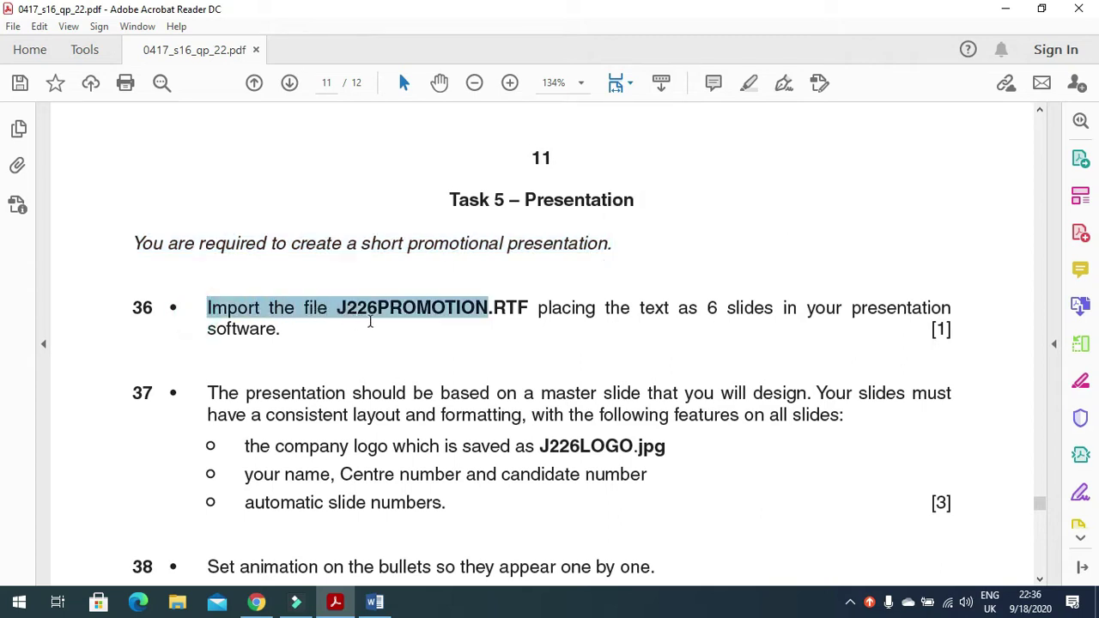
mouse_move(419, 322)
mouse_down()
mouse_move(621, 336)
mouse_move(841, 319)
mouse_move(954, 331)
mouse_up()
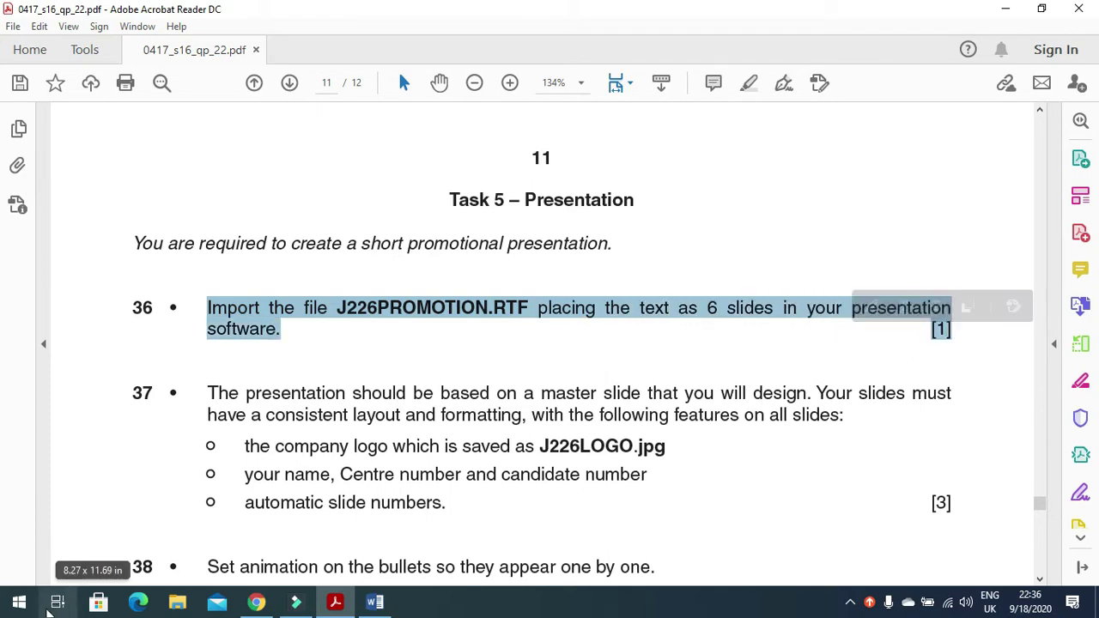
Launch PowerPoint from the Start search and create a blank presentation
click(21, 604)
text(p)
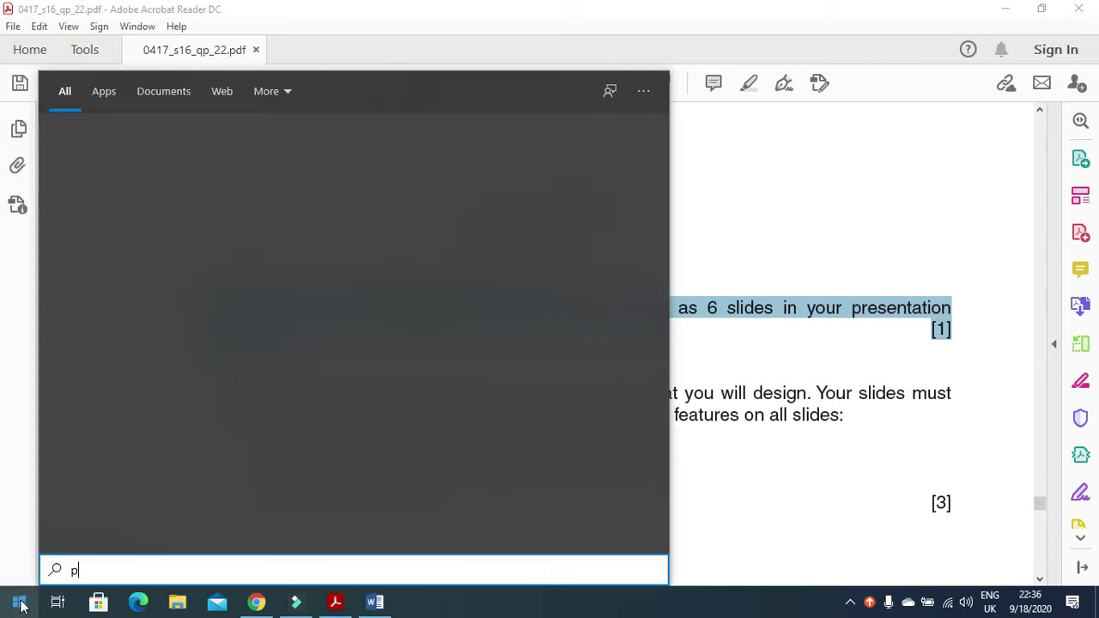
text(o)
click(177, 163)
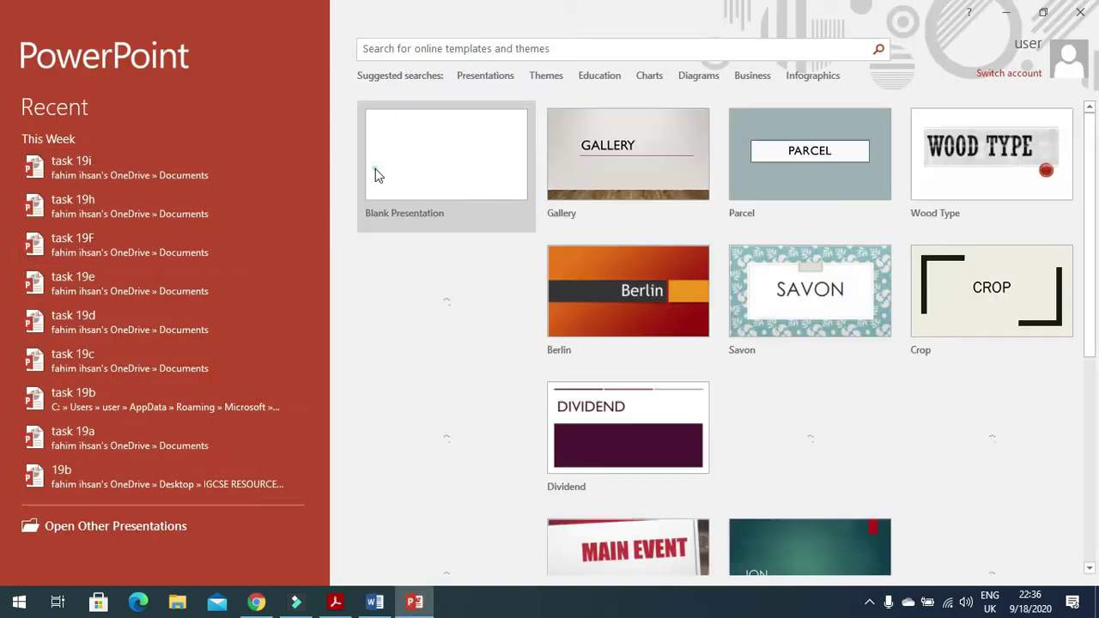
click(376, 169)
Open J226PROMOTION from the Desktop 0417_s16_sf_22 folder, listing All Files
click(29, 37)
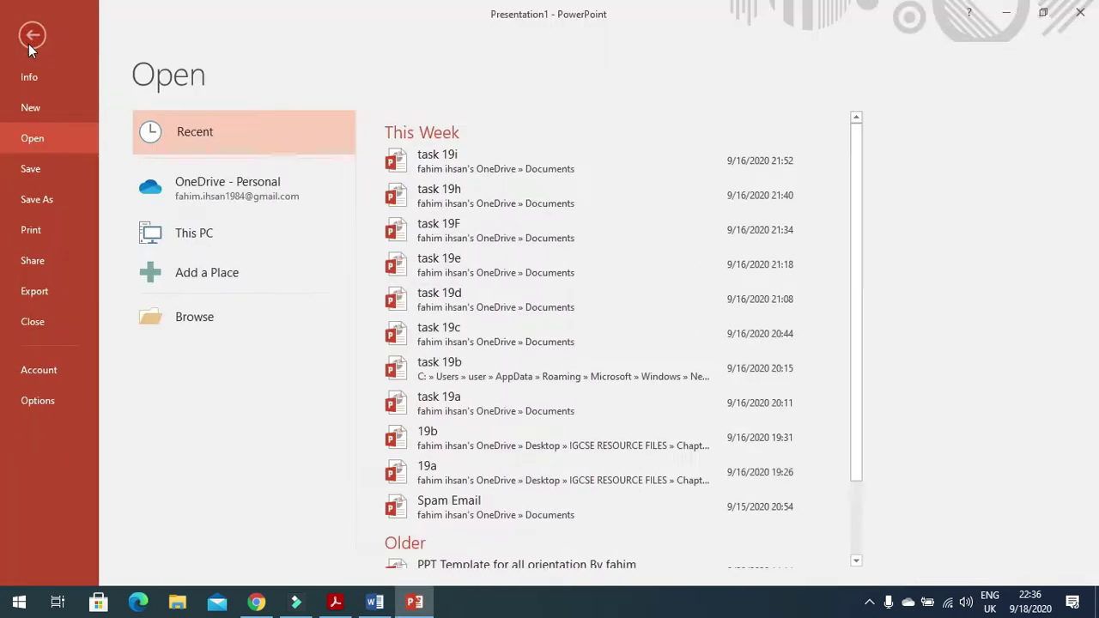
click(193, 322)
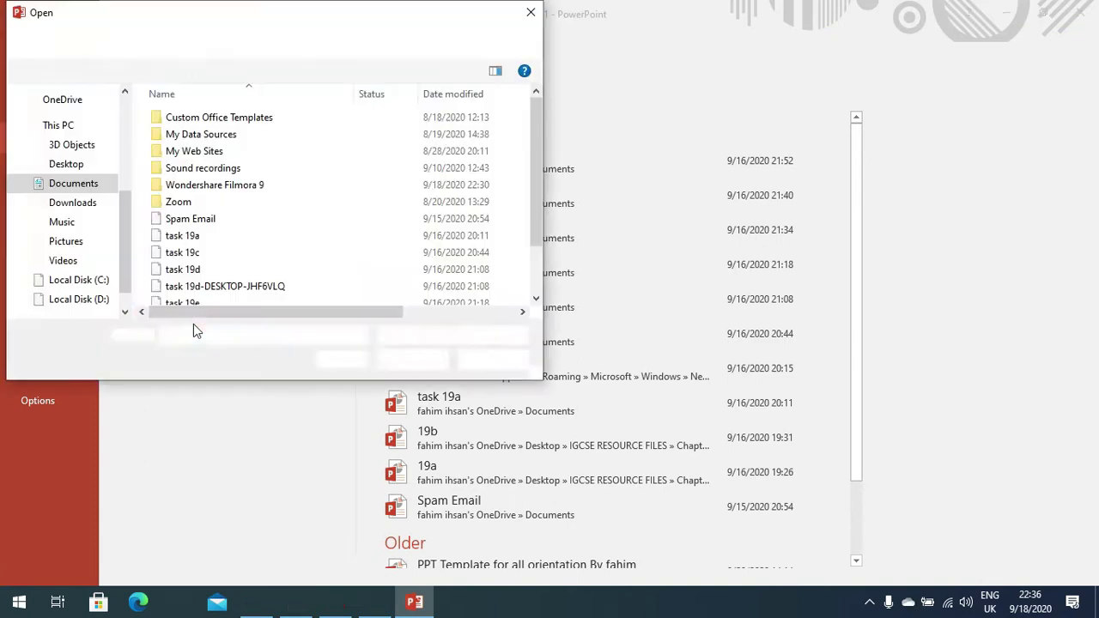
click(86, 167)
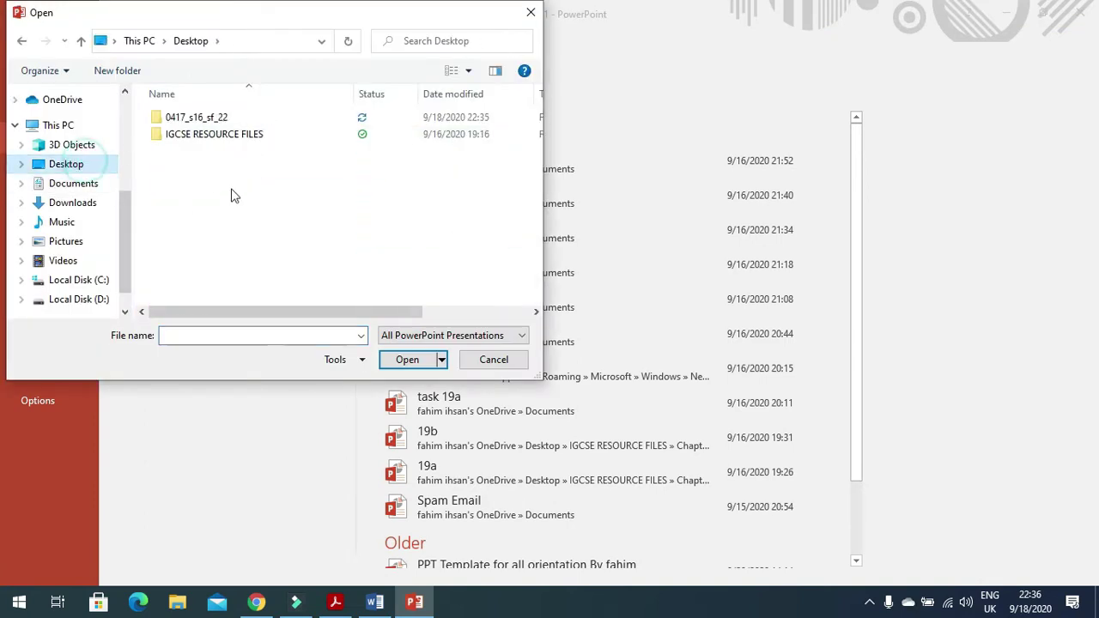
double_click(228, 116)
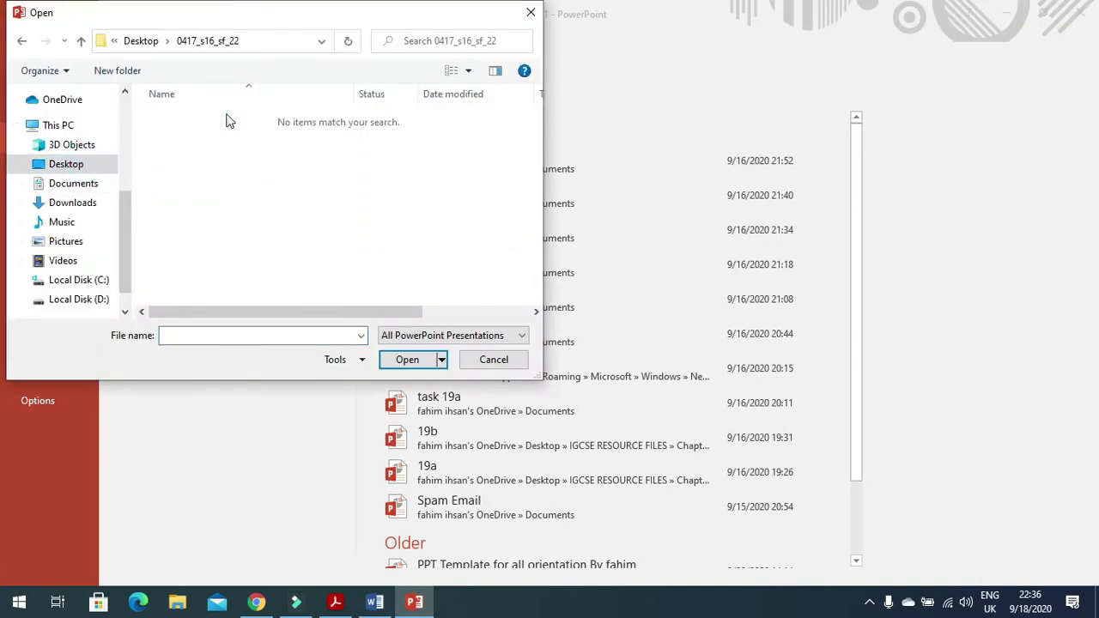
click(452, 334)
click(408, 345)
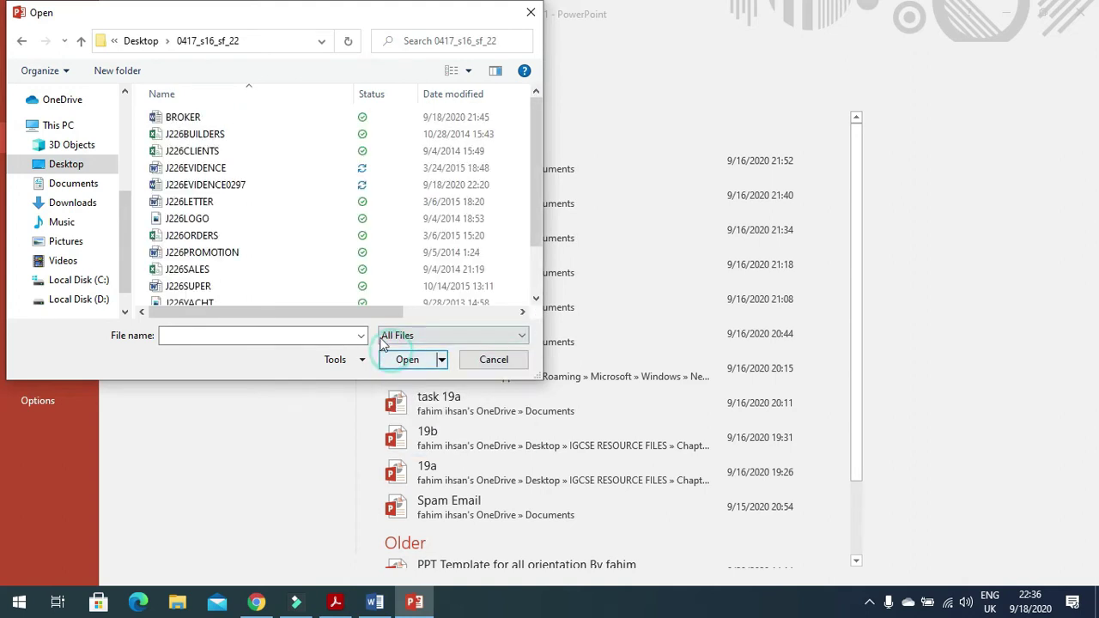
click(225, 252)
click(408, 360)
mouse_move(335, 601)
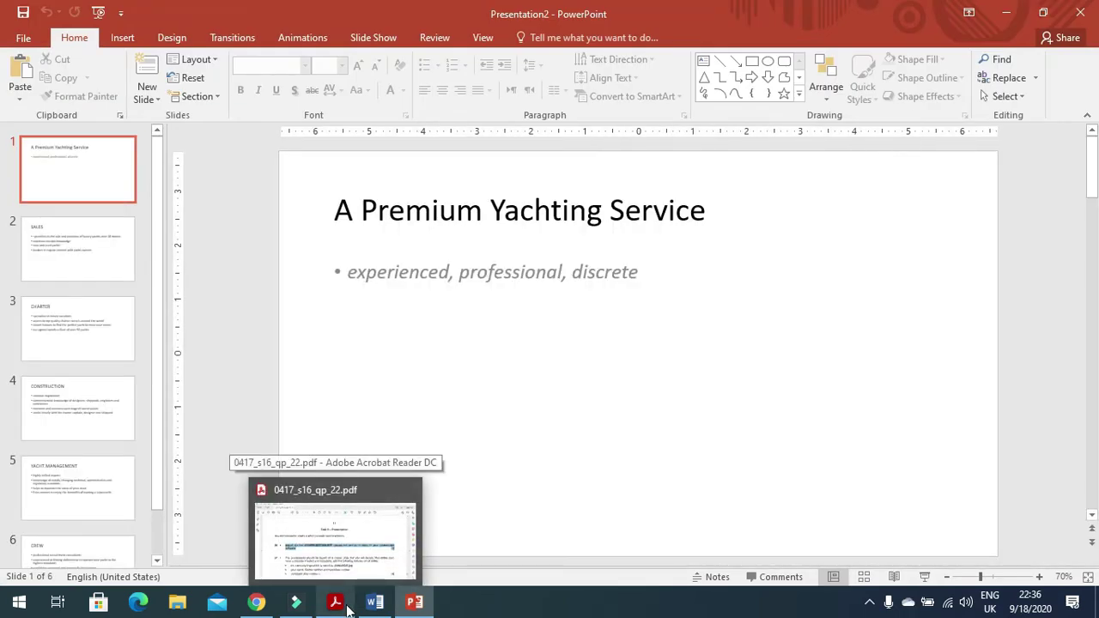
click(335, 604)
scroll(577, 461, down, 2)
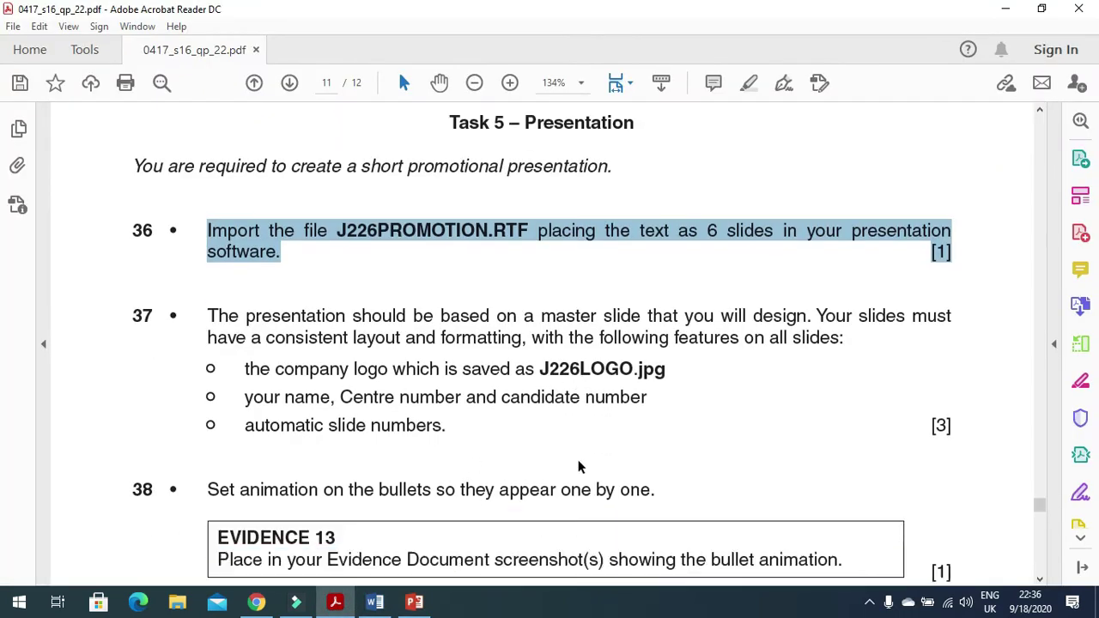
drag(207, 316, 427, 329)
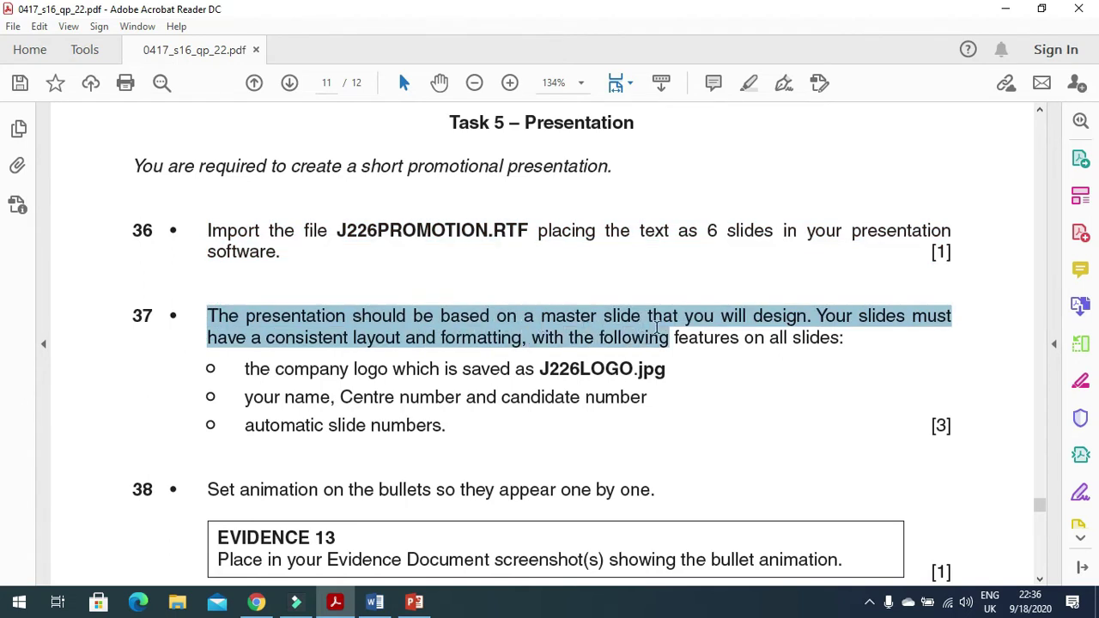
drag(427, 327, 955, 329)
drag(208, 337, 453, 345)
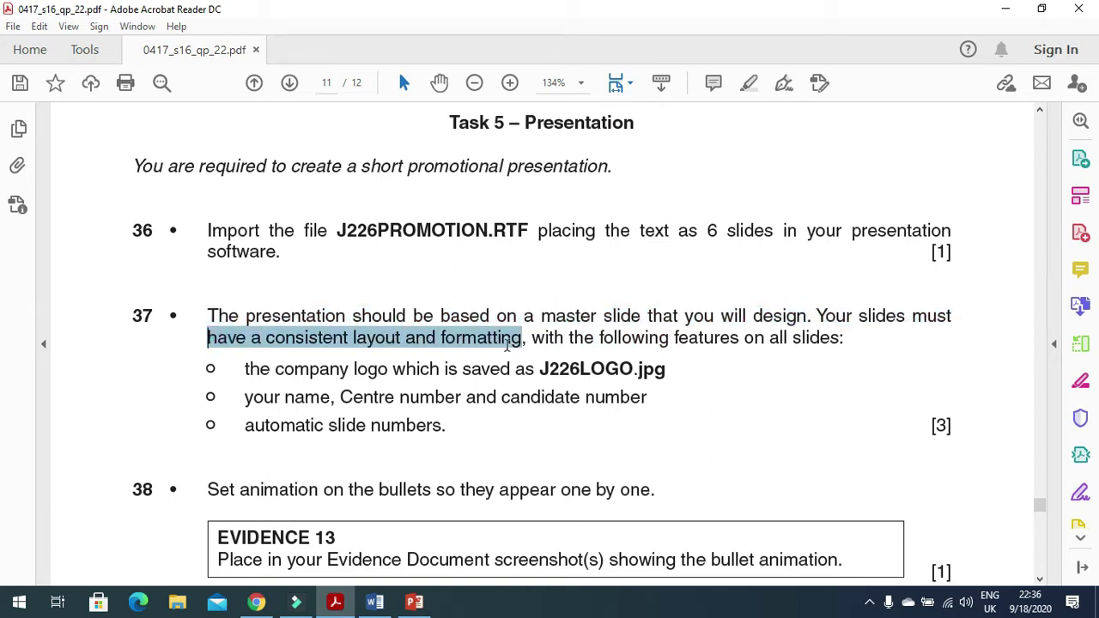
drag(521, 345, 570, 353)
drag(640, 354, 861, 356)
mouse_move(243, 377)
mouse_down()
mouse_move(449, 371)
mouse_move(576, 386)
mouse_move(662, 372)
mouse_up()
Switch the yacht presentation to Slide Master view and select the top master slide
click(414, 602)
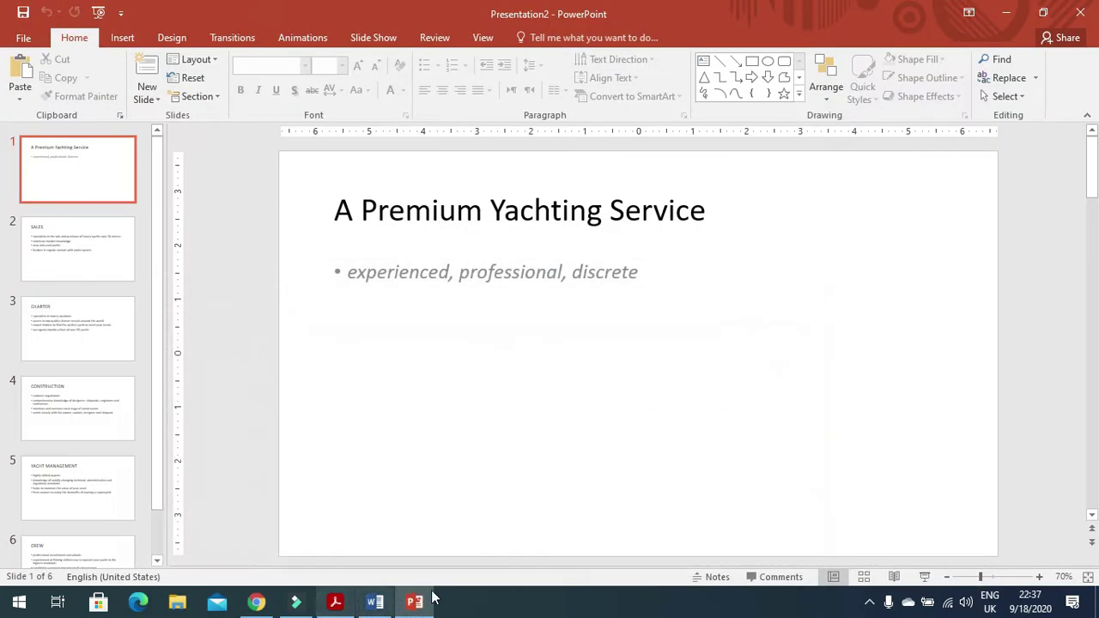
click(483, 38)
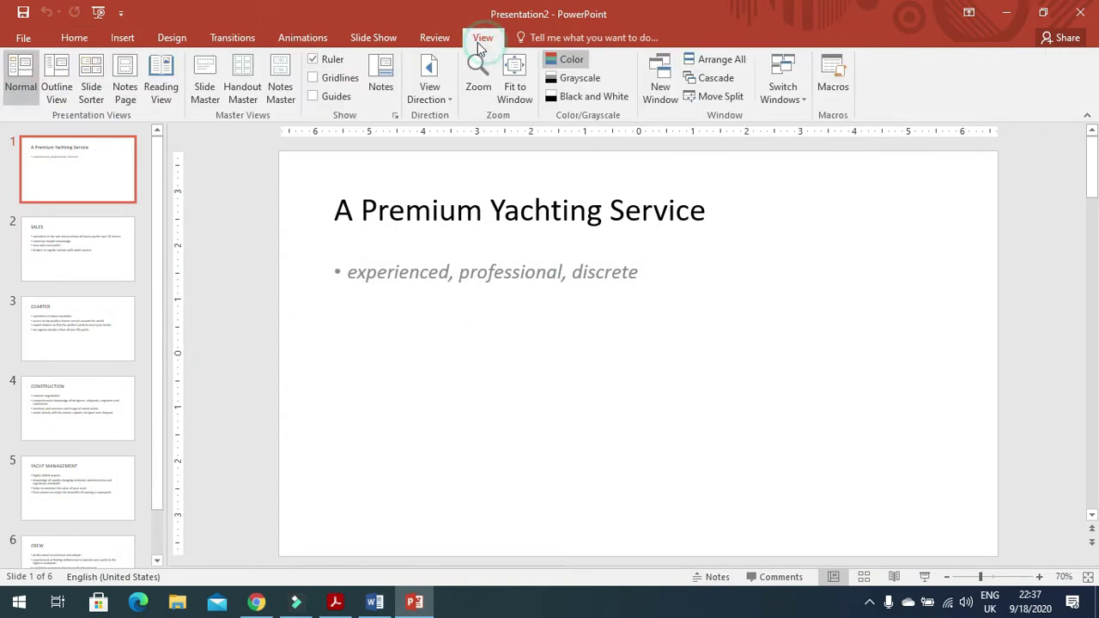
click(206, 86)
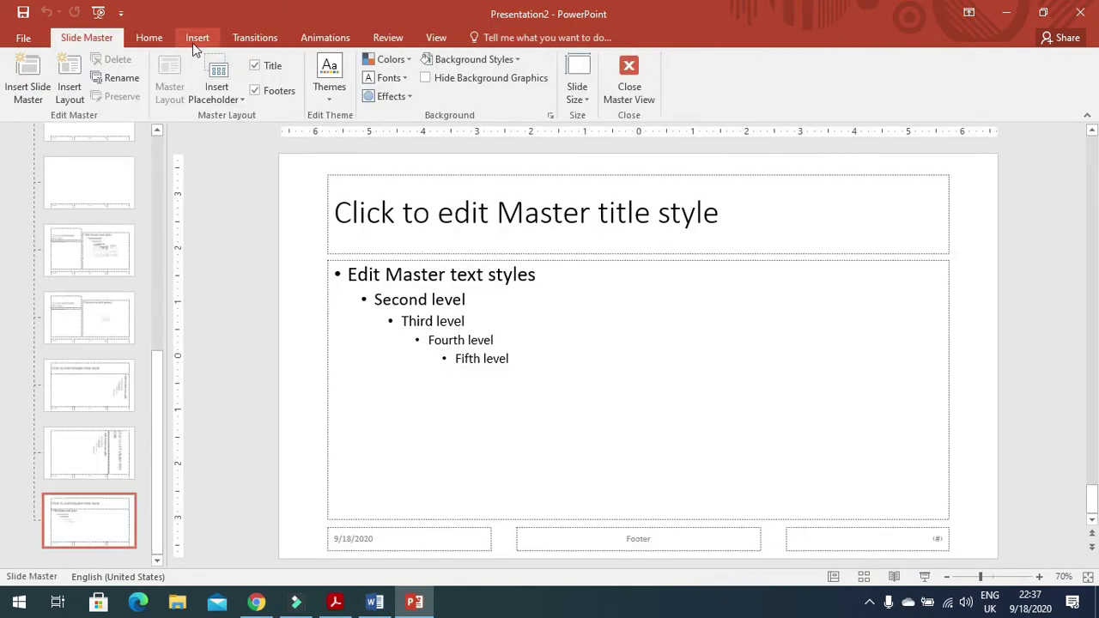
drag(165, 371, 164, 133)
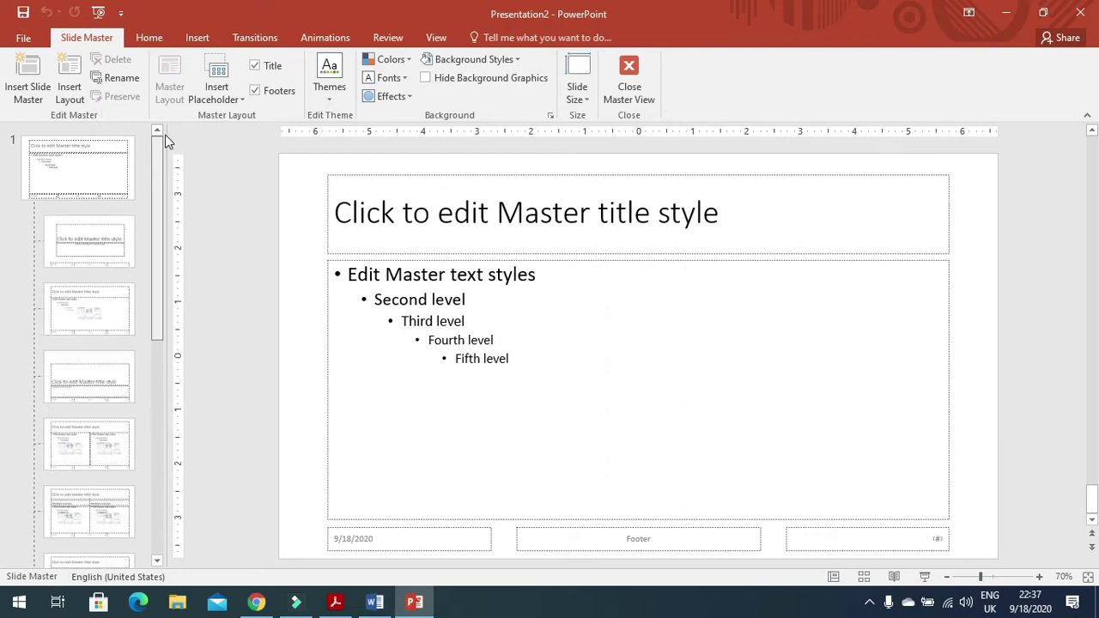
click(120, 172)
Insert the J226LOGO picture on the master, then mark question 37's name and candidate-number requirement
click(196, 38)
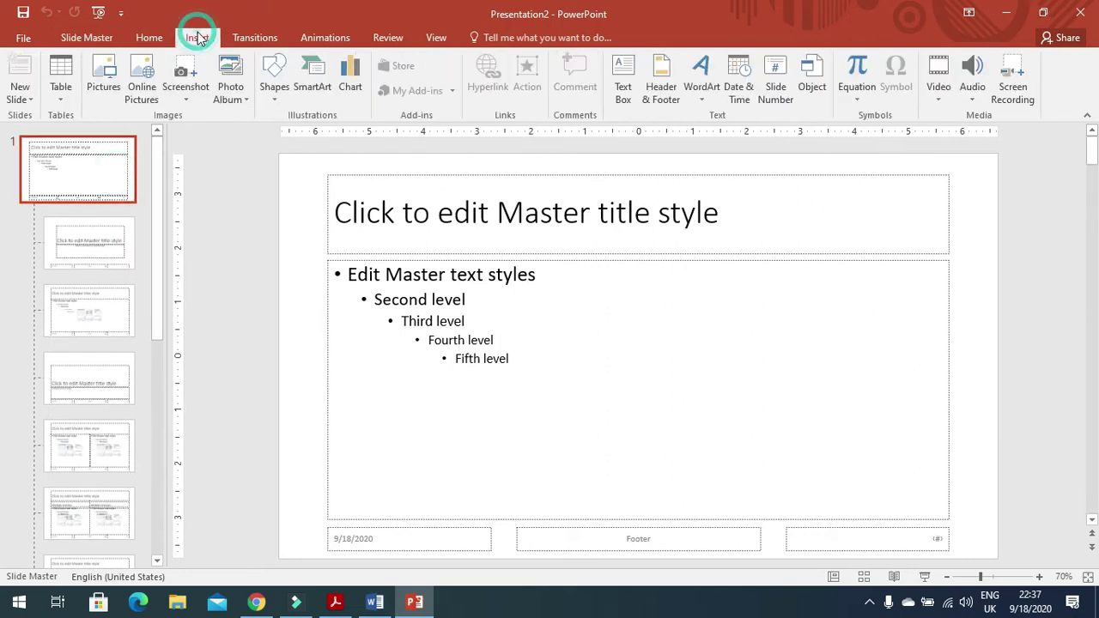
click(103, 81)
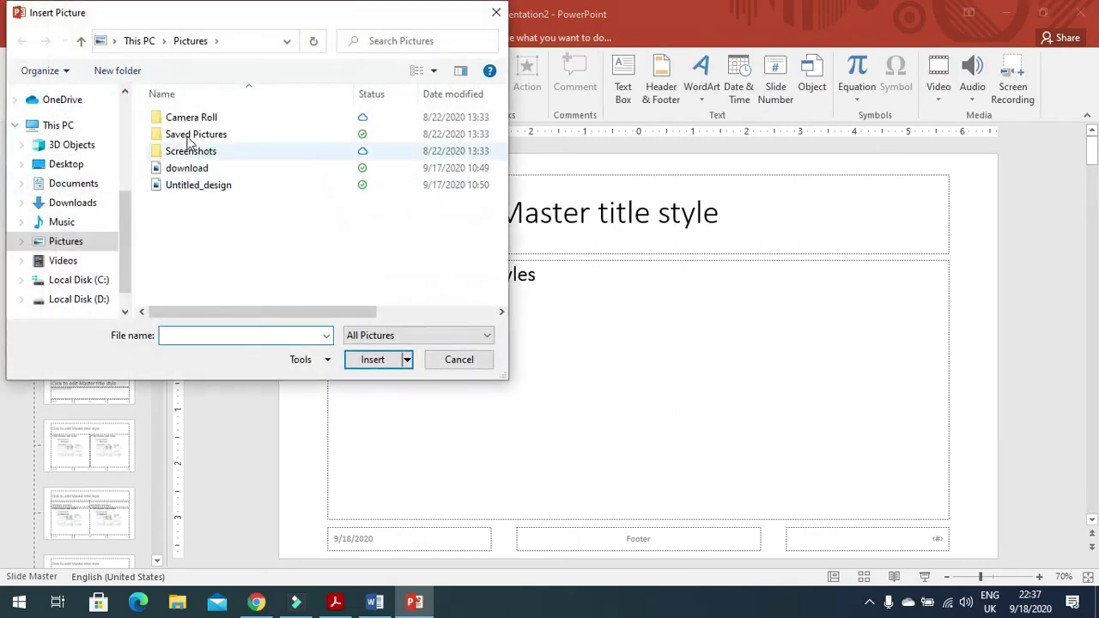
click(86, 162)
double_click(199, 117)
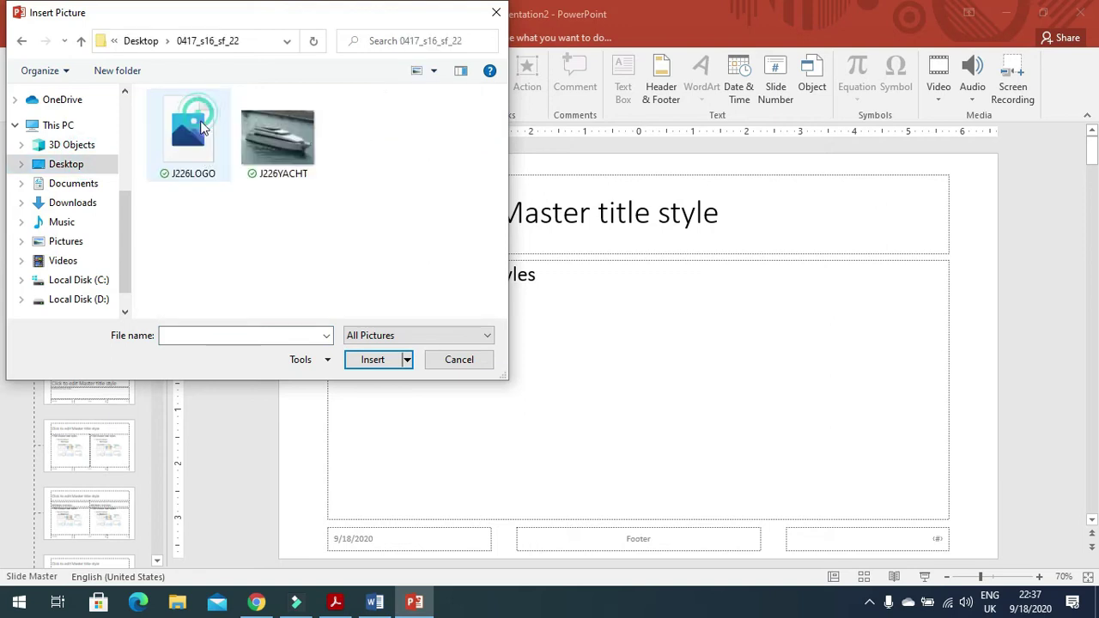
click(373, 361)
click(334, 603)
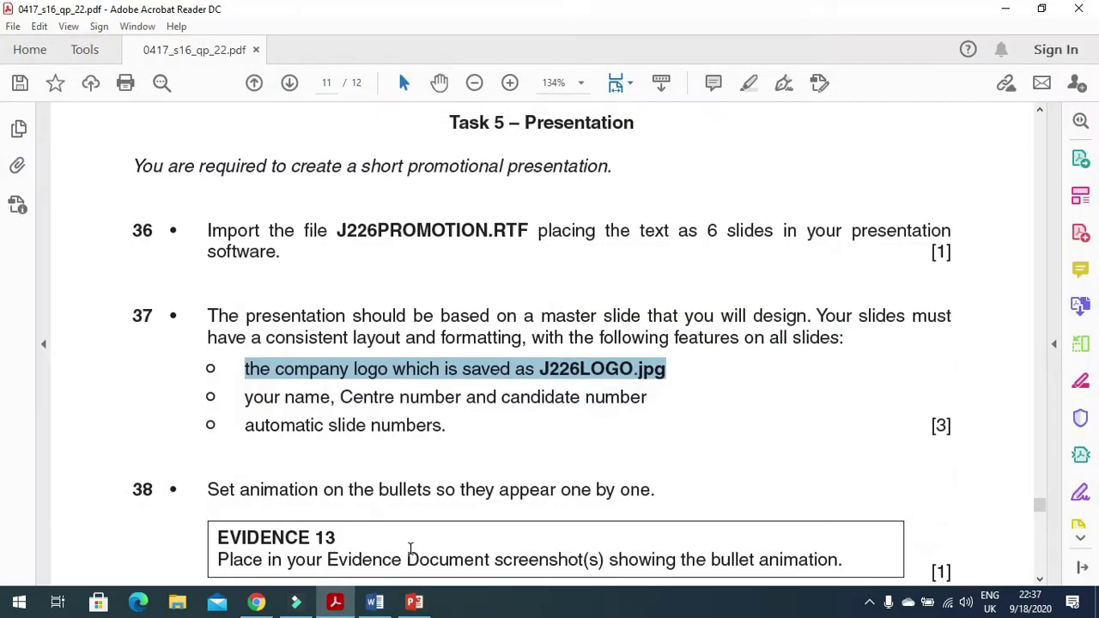
drag(242, 400, 622, 413)
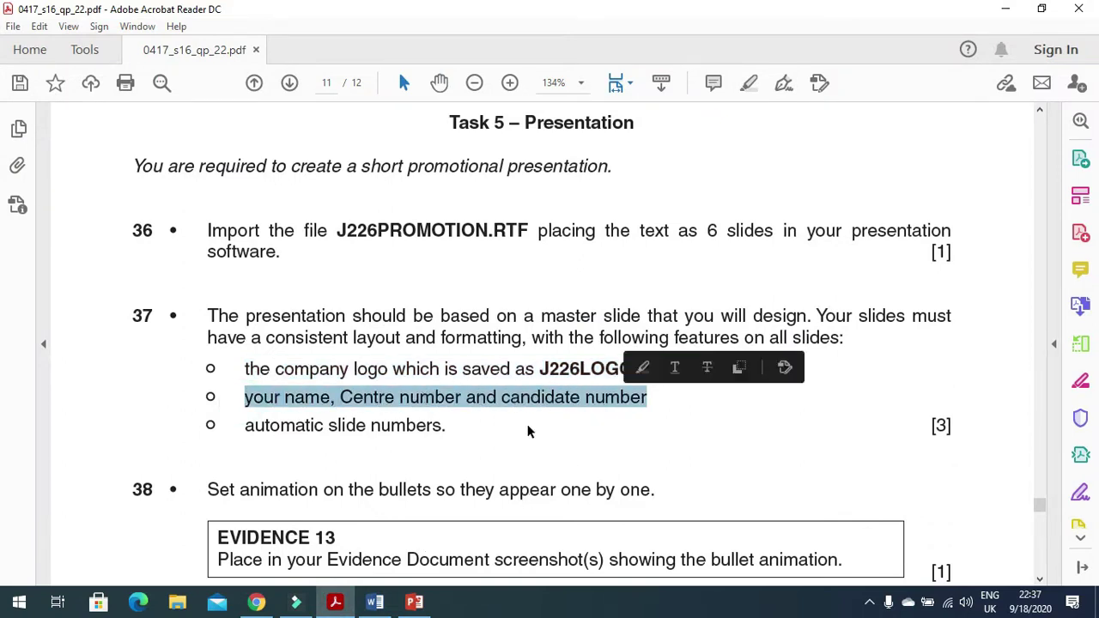
key(alt+Tab)
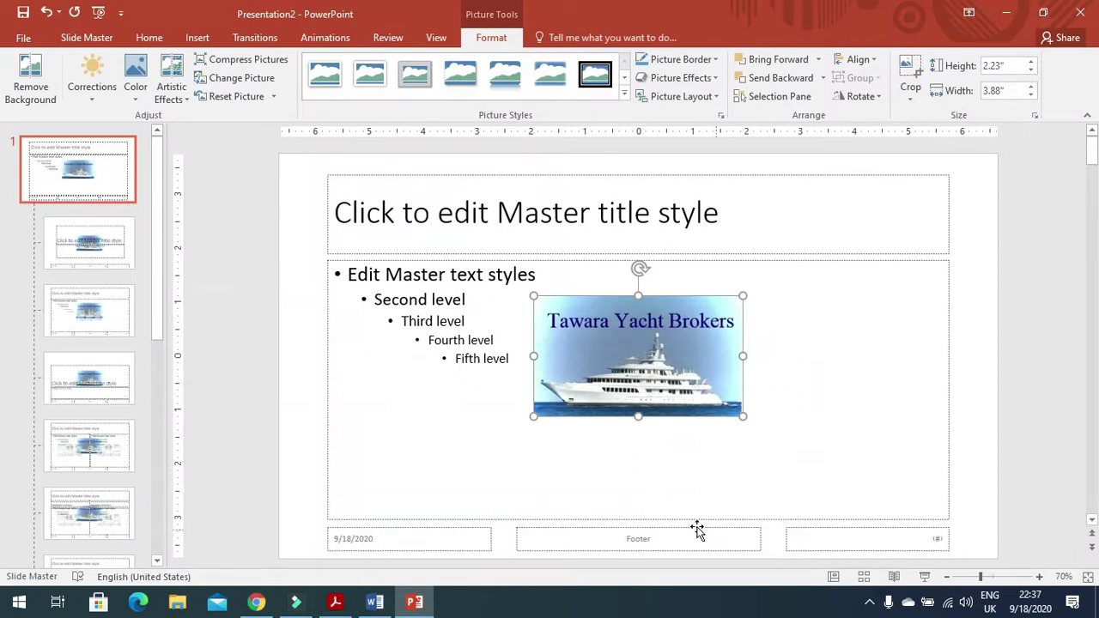
click(690, 534)
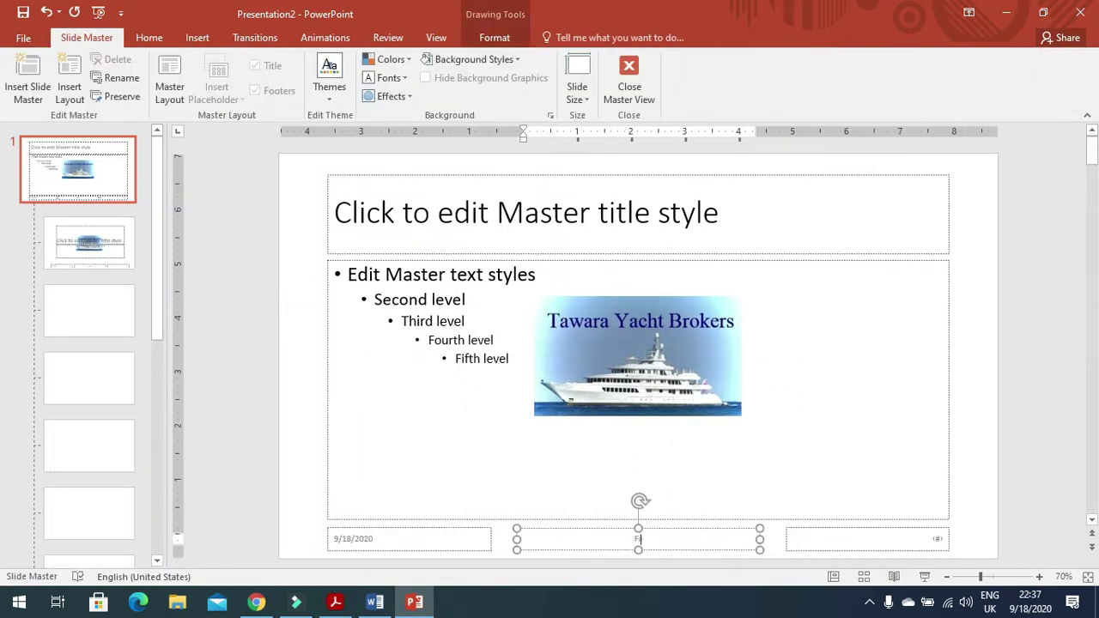
text(Fahim OM032 0297)
Shrink the yacht logo and move it to the master's top-right corner
click(719, 410)
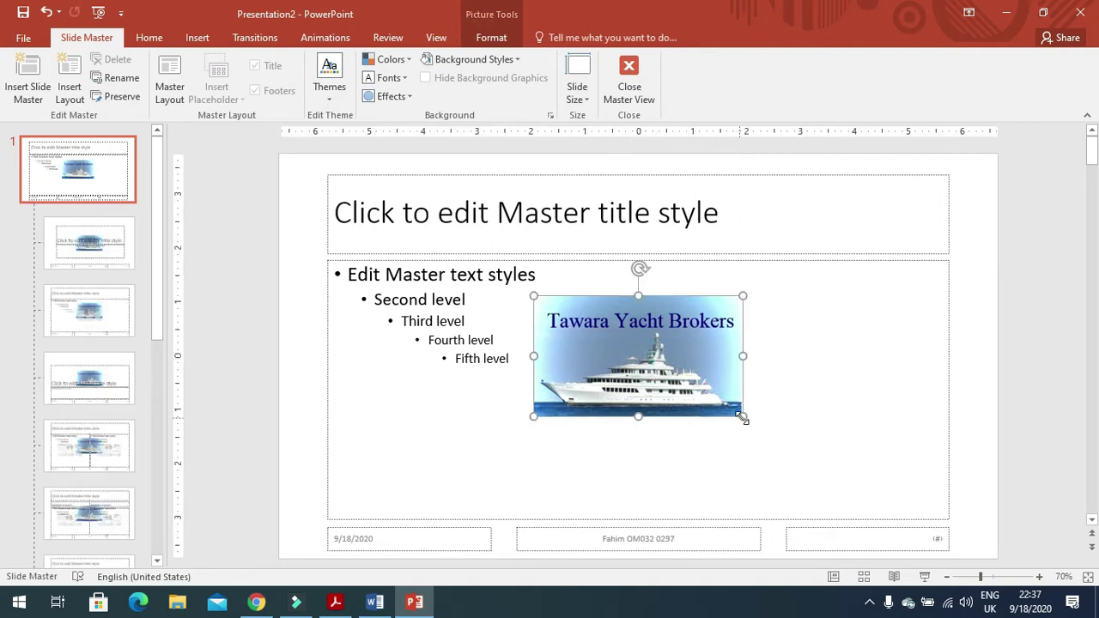
drag(743, 417, 662, 373)
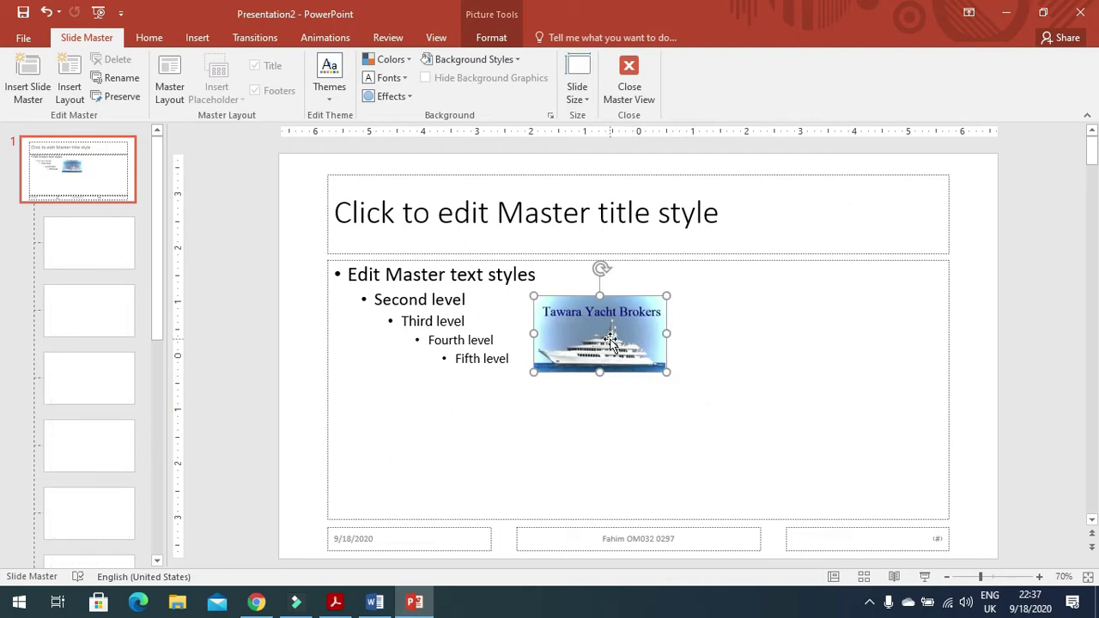
mouse_move(649, 322)
mouse_down()
mouse_move(778, 305)
mouse_move(938, 206)
mouse_up()
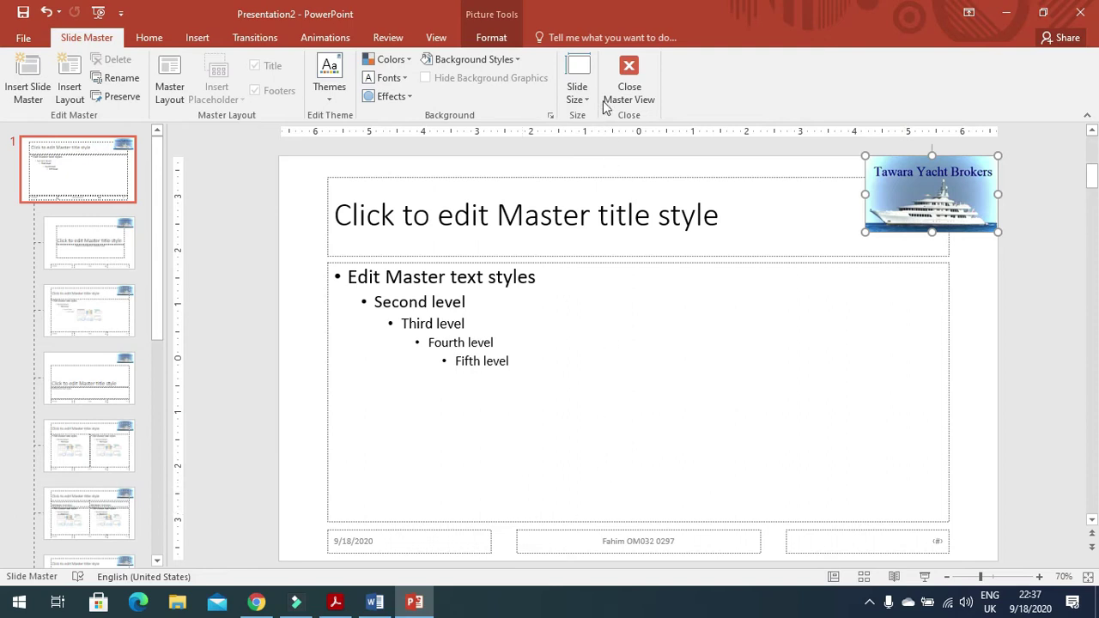
Enable slide numbers and footer text in Header & Footer and apply to all slides
click(197, 38)
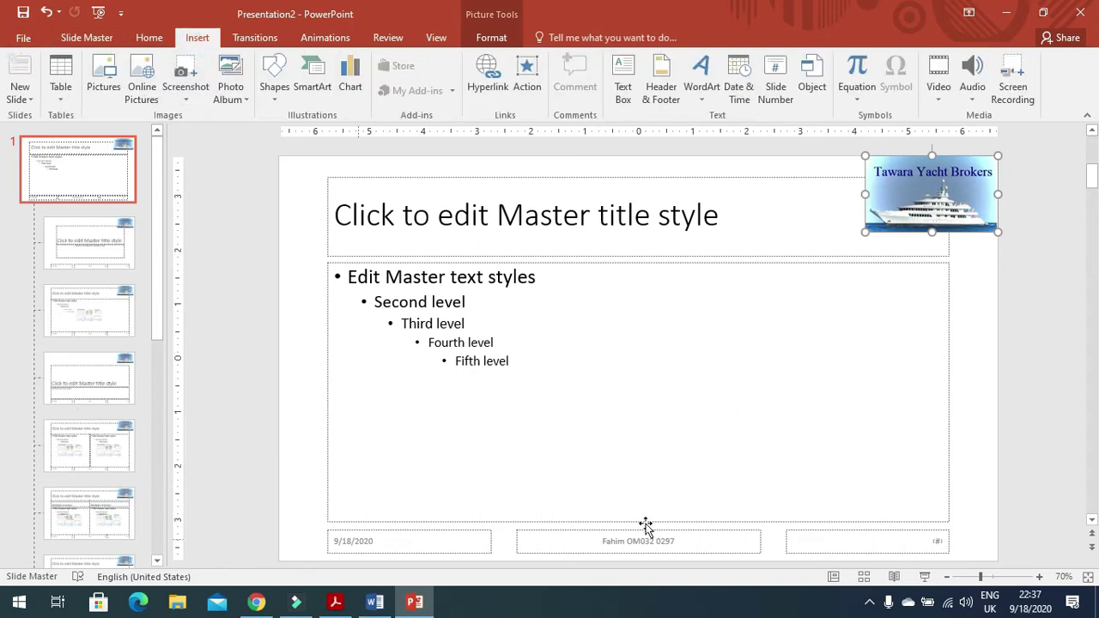
click(661, 90)
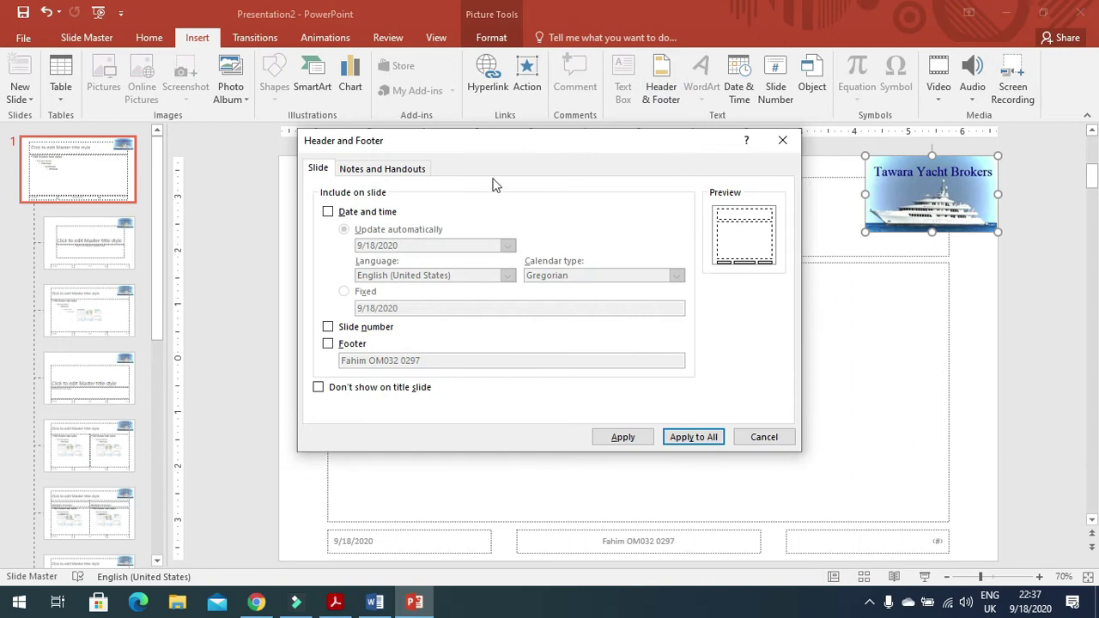
click(328, 327)
click(329, 345)
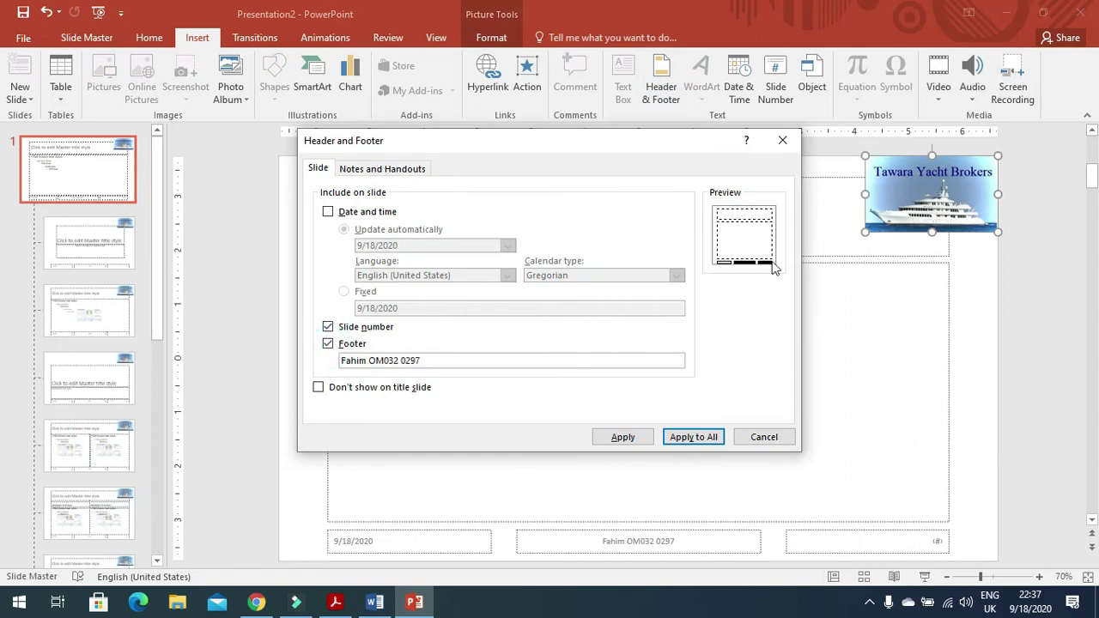
click(701, 437)
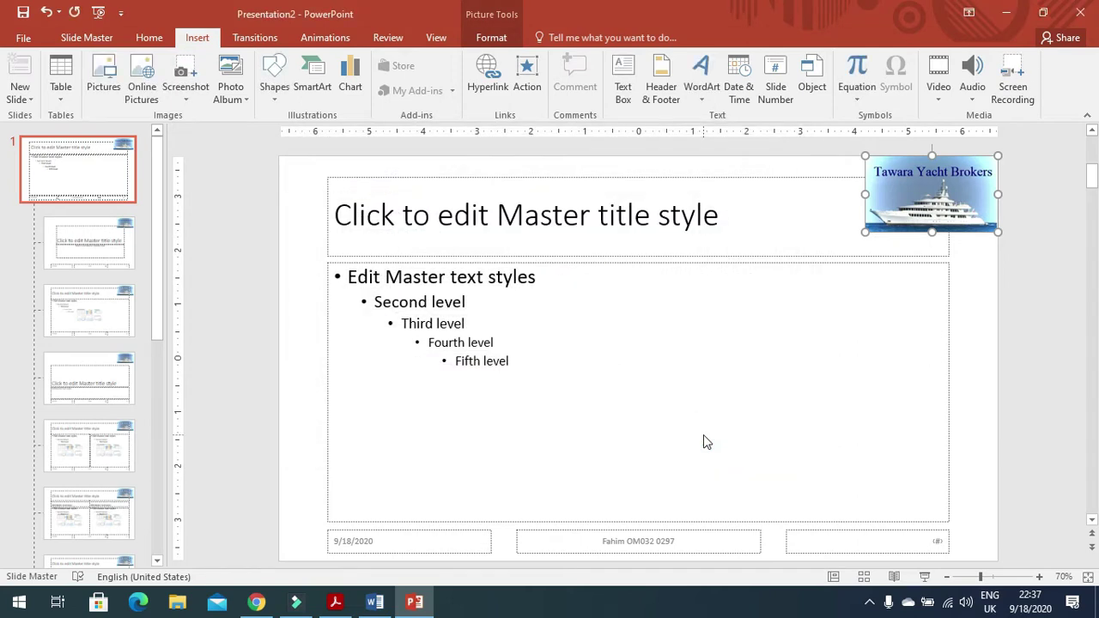
click(435, 38)
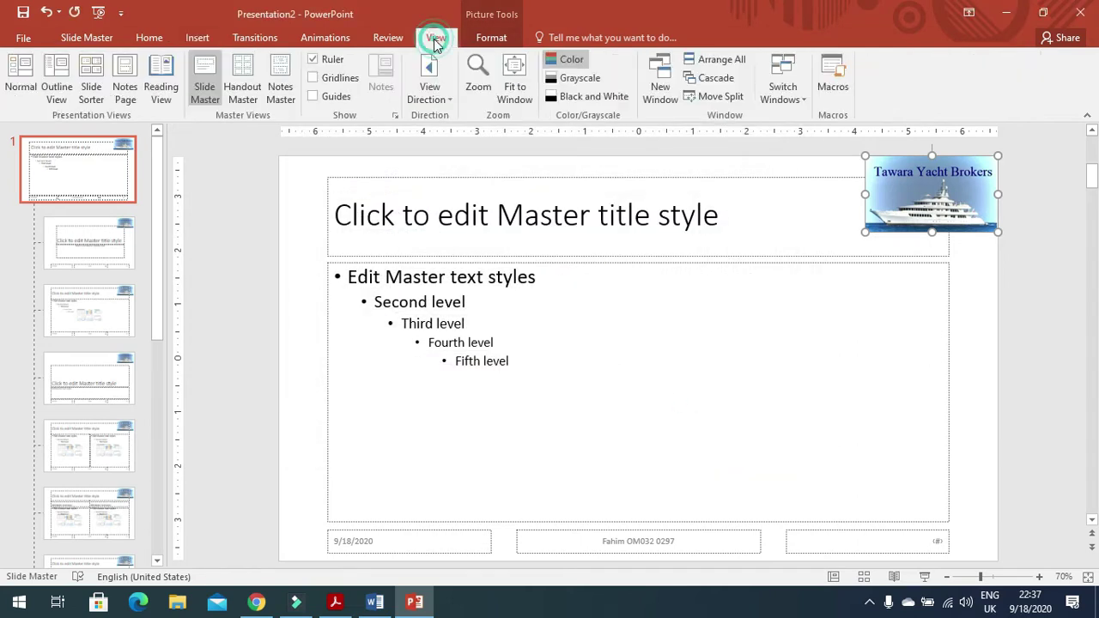
Close master view and scroll the exam PDF to questions 38–39 on bullet animation and looping
click(20, 75)
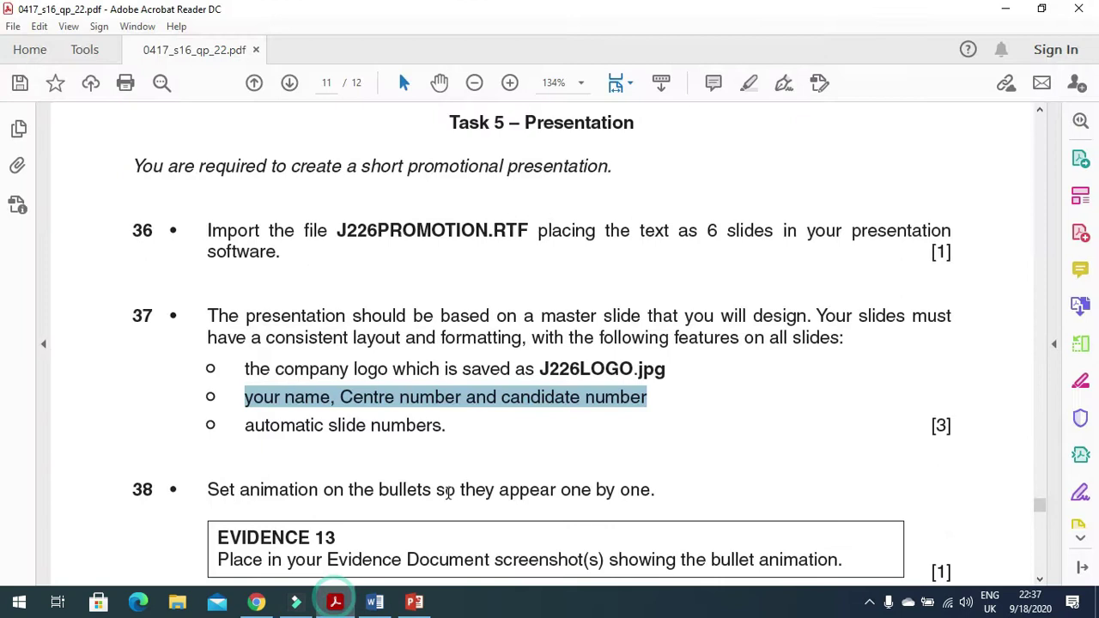
click(335, 602)
scroll(476, 465, down, 2)
scroll(477, 465, down, 2)
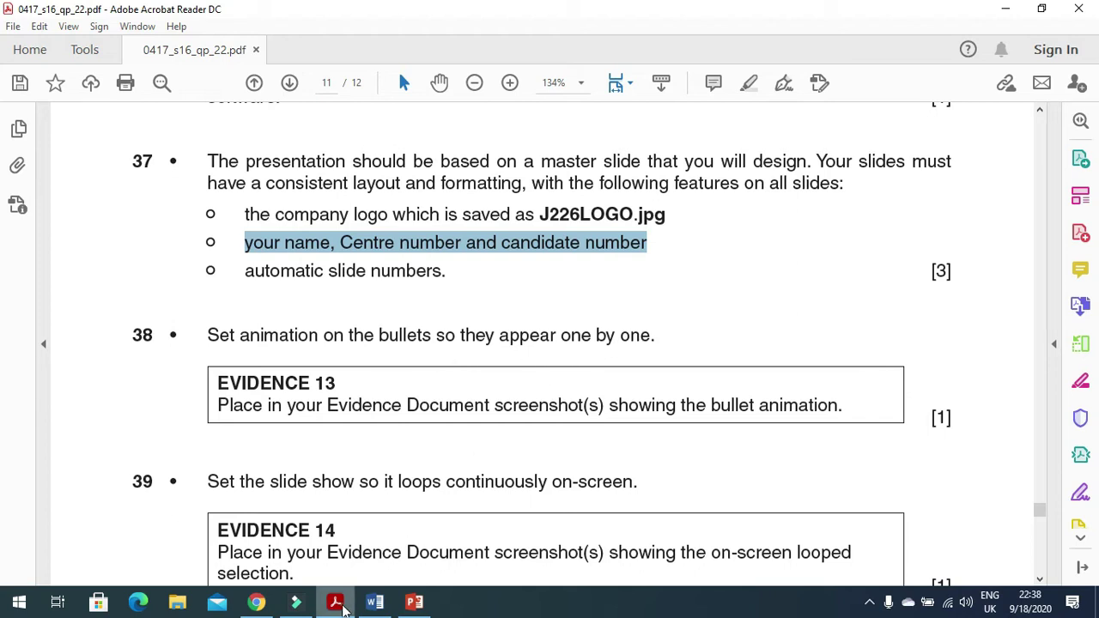
Review the SALES, CHARTER, CONSTRUCTION, YACHT MANAGEMENT and CREW slides, returning to SALES
click(414, 601)
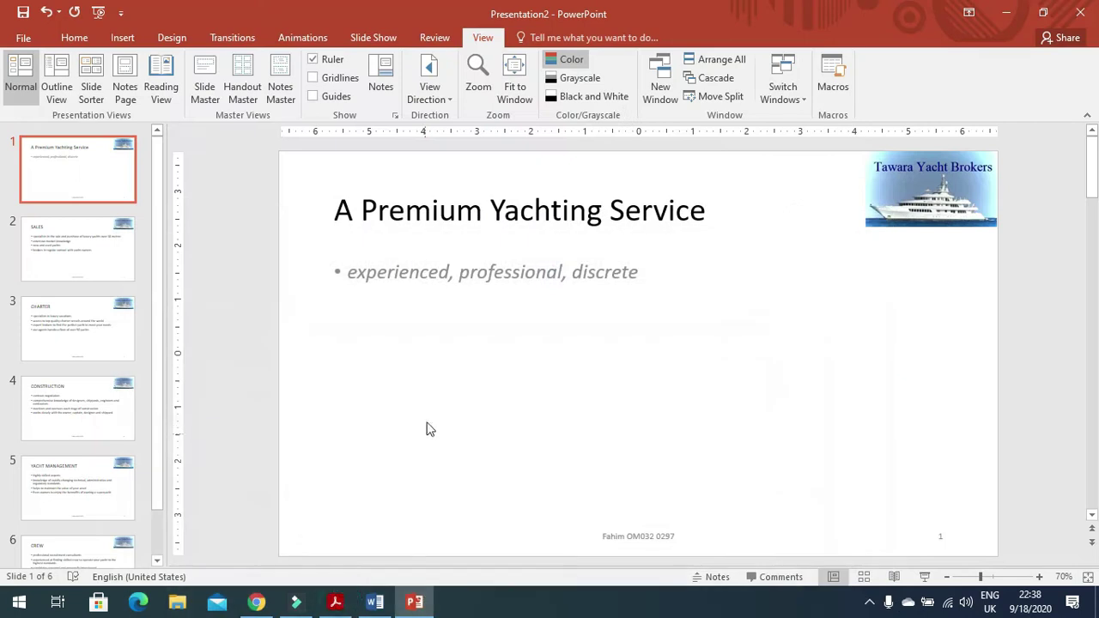
click(82, 249)
click(65, 344)
click(67, 392)
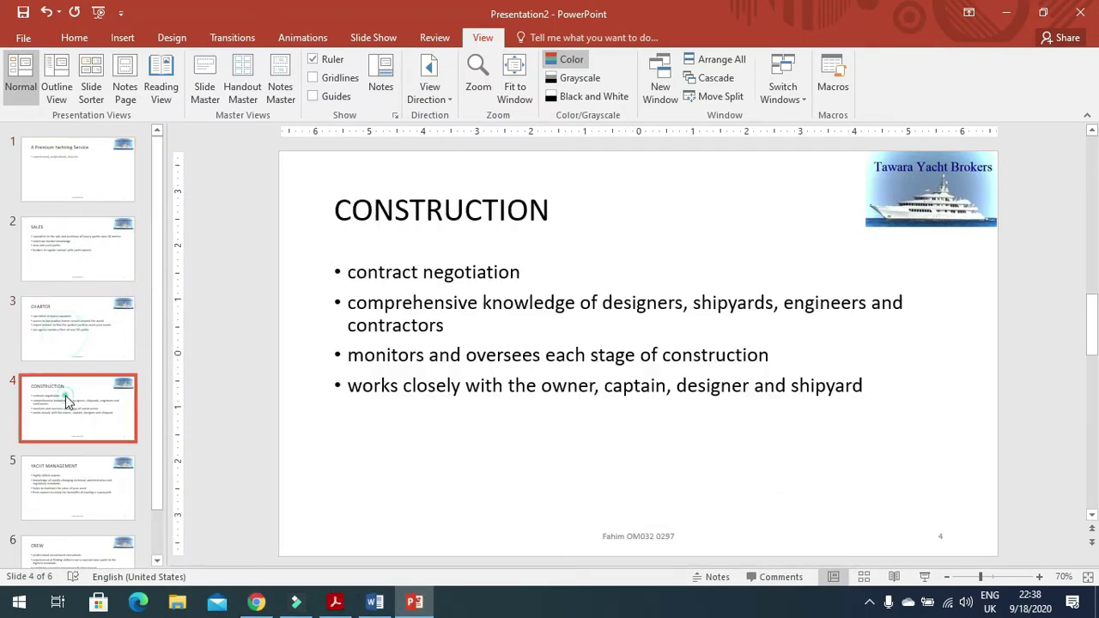
click(61, 481)
click(70, 545)
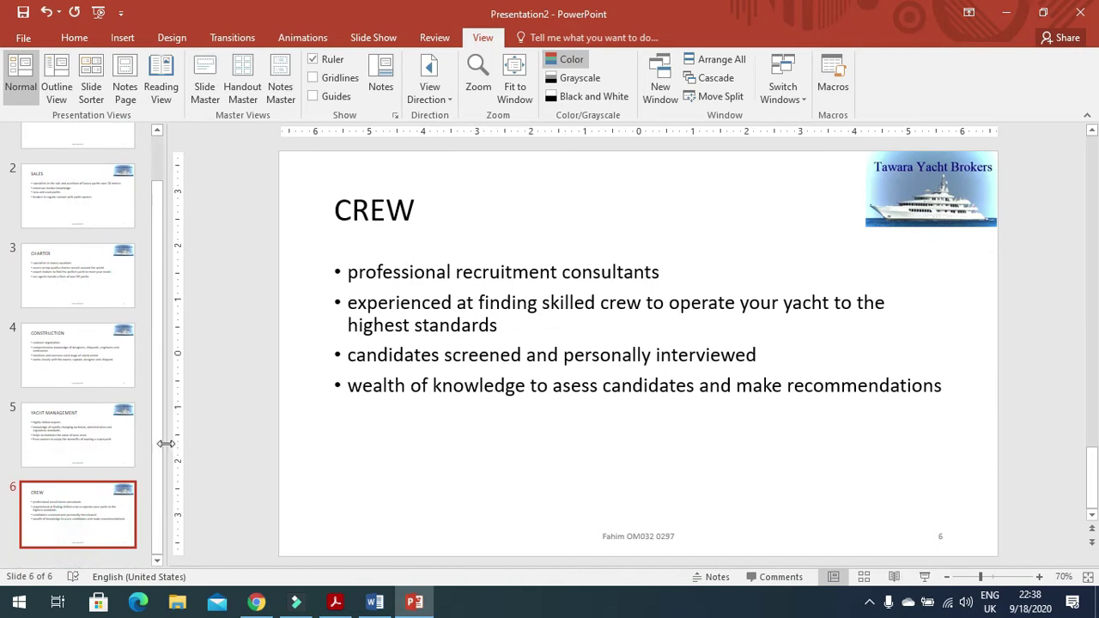
click(73, 206)
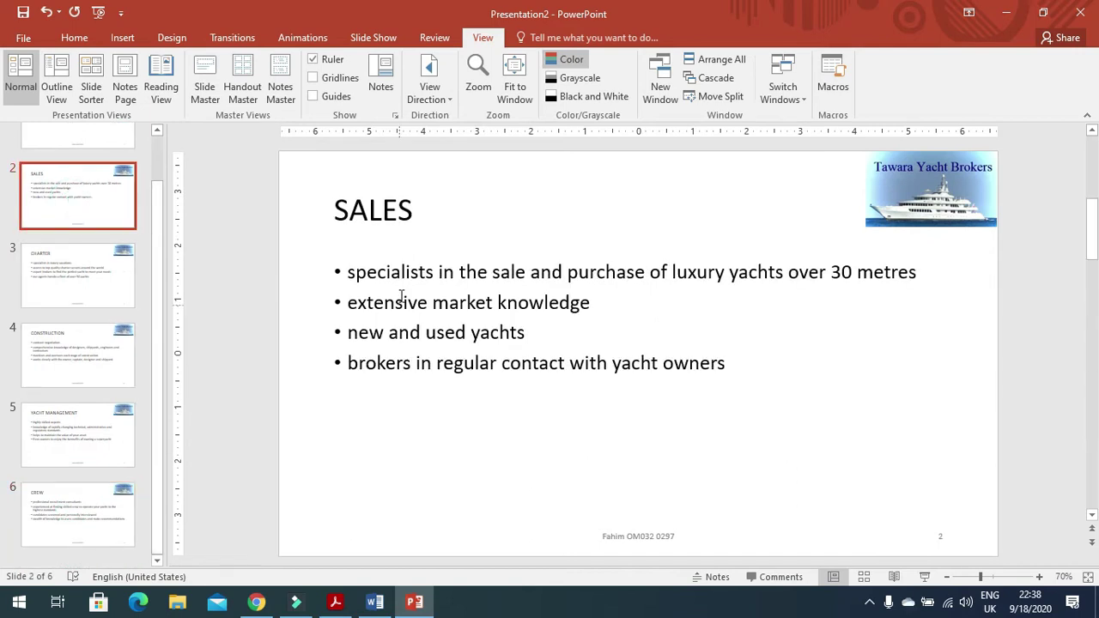
Give the SALES bullet text box an entrance animation so bullets appear one by one
click(352, 272)
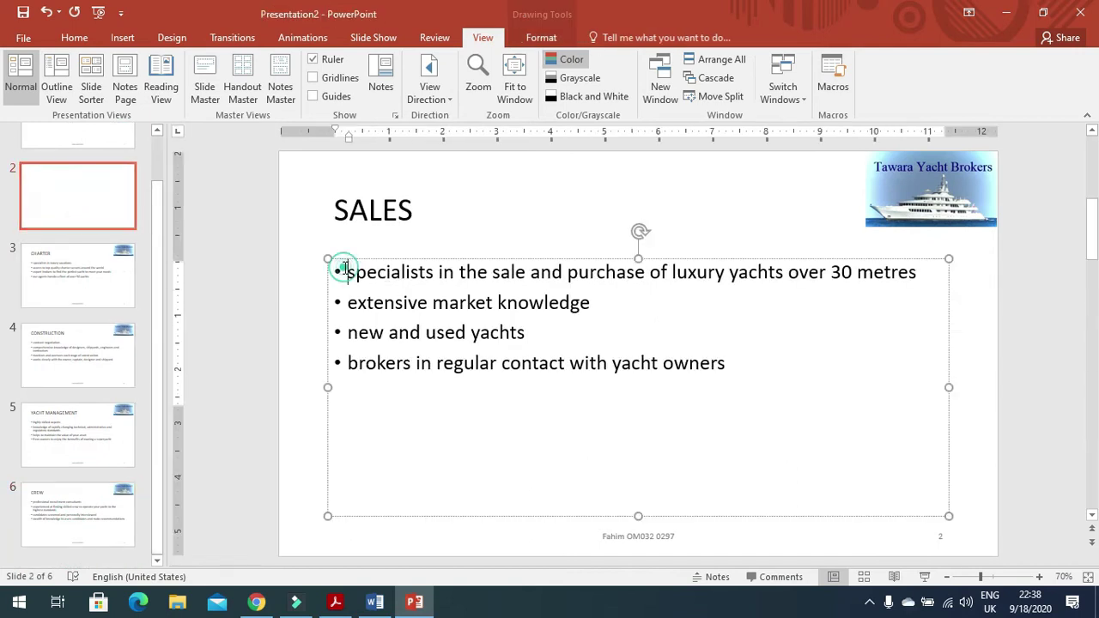
click(310, 40)
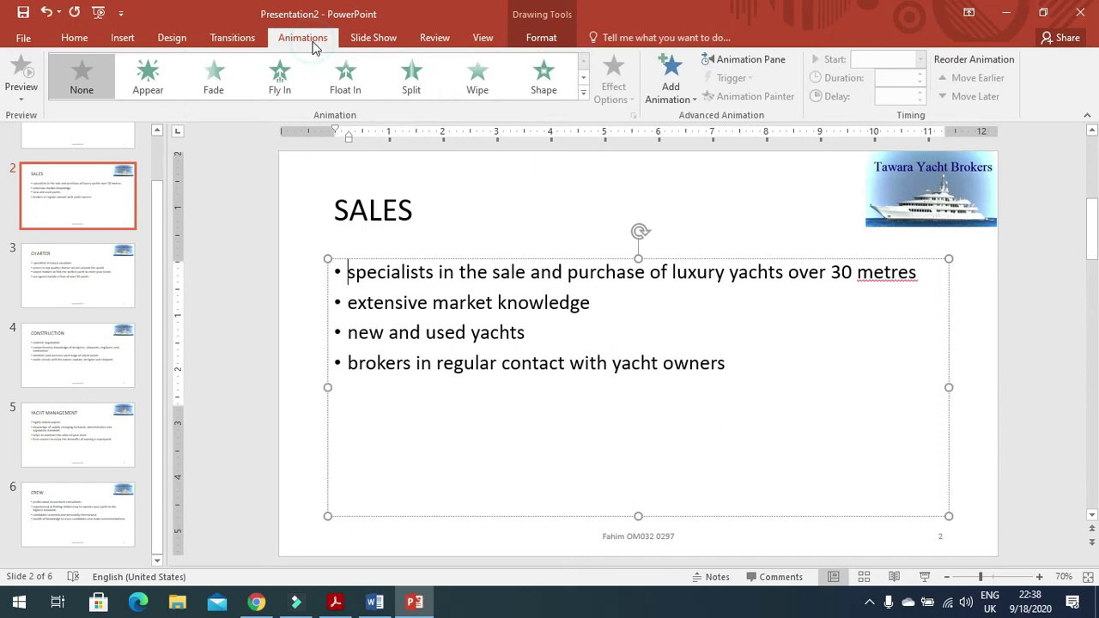
click(148, 73)
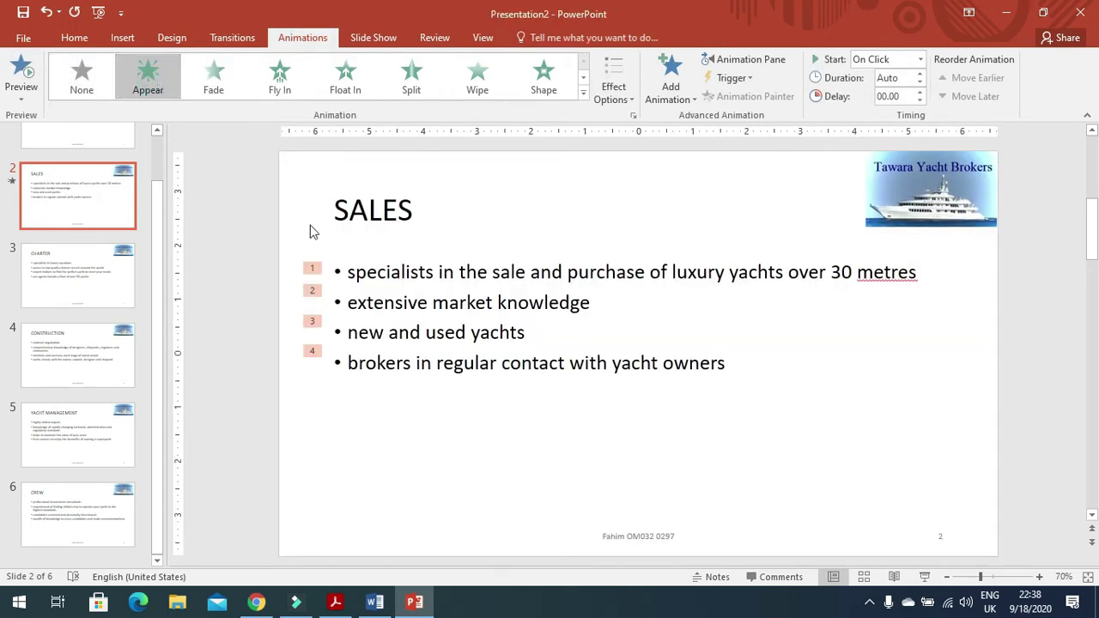
click(370, 276)
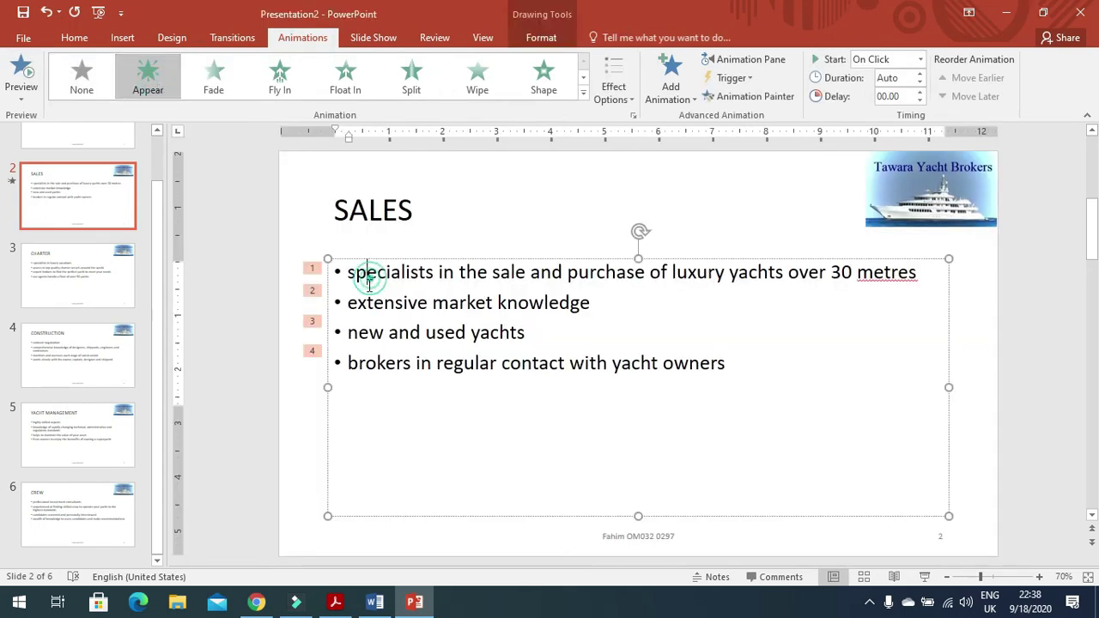
click(492, 362)
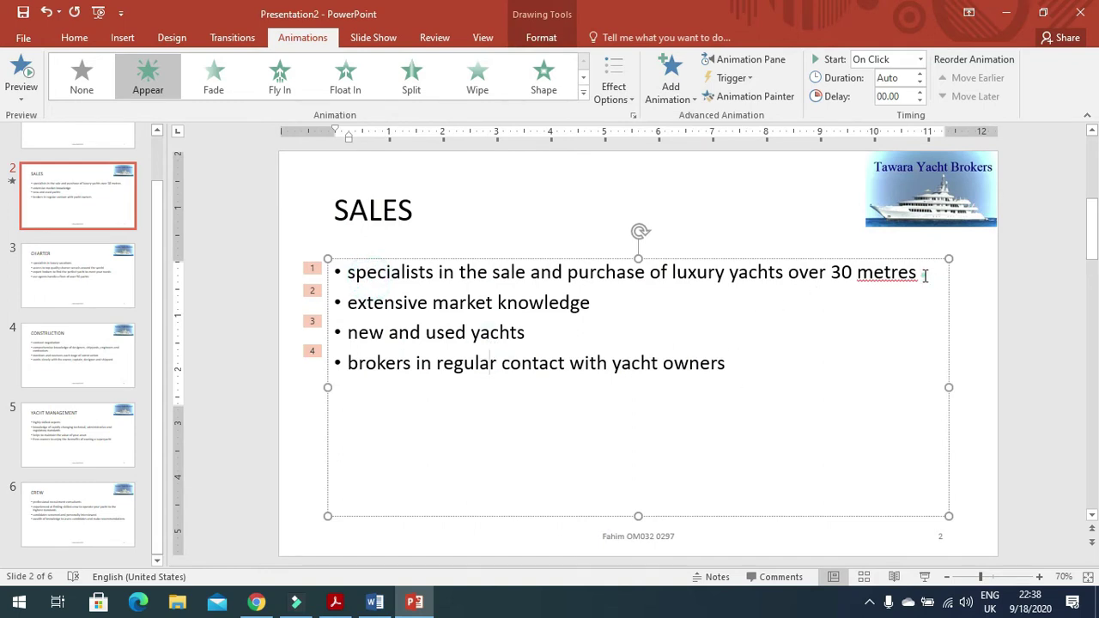
Apply Fly In, Float In, Split and Wipe to SALES bullets one through four
drag(925, 275, 347, 273)
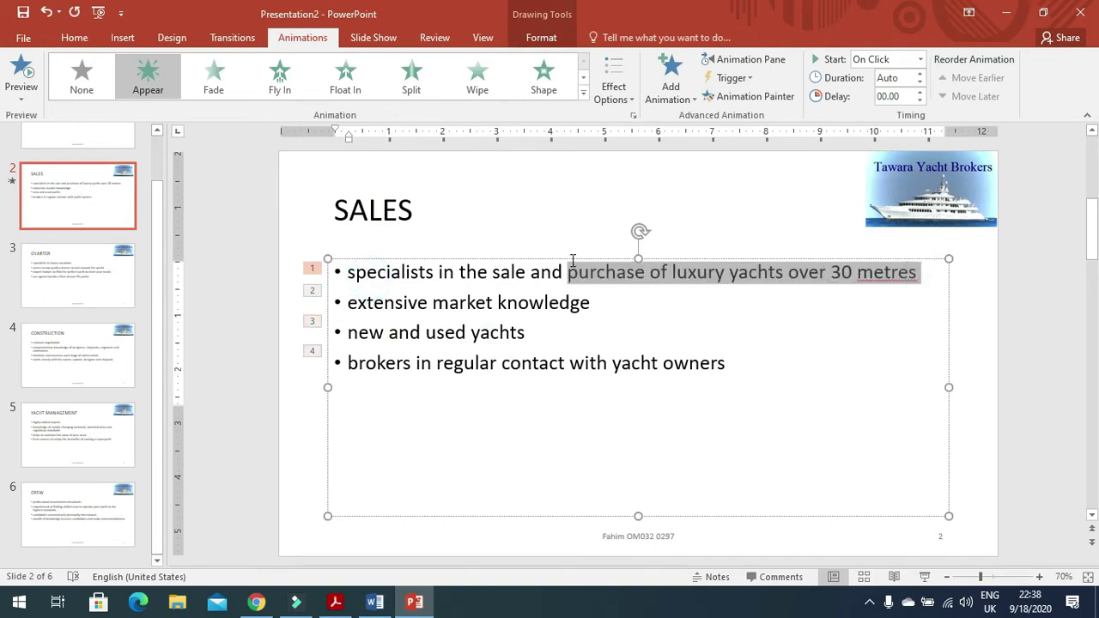
click(275, 86)
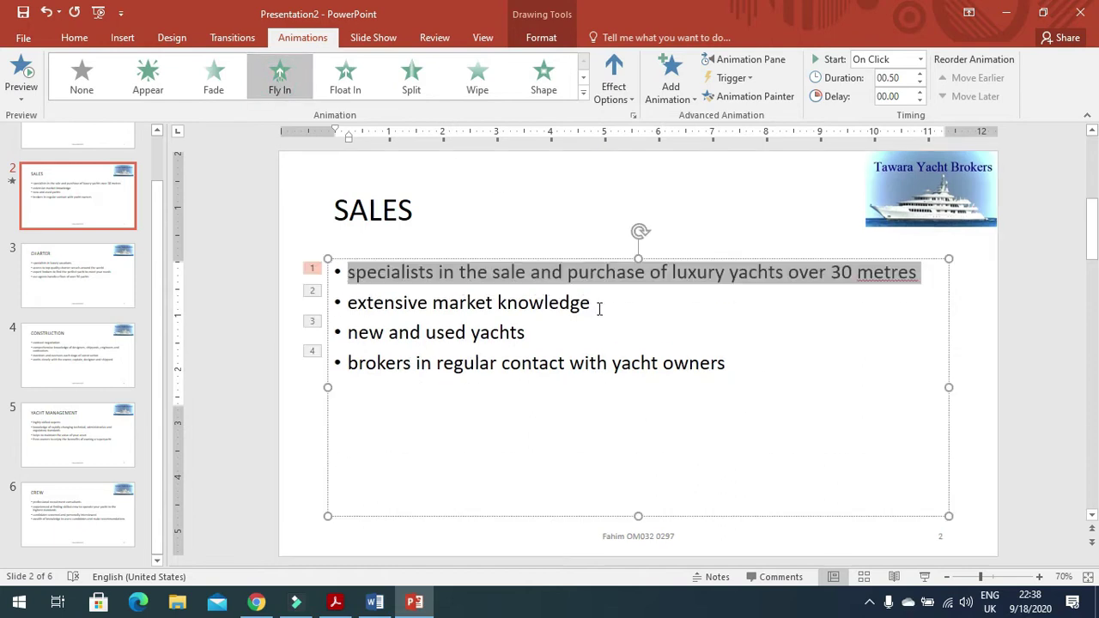
drag(595, 308, 346, 302)
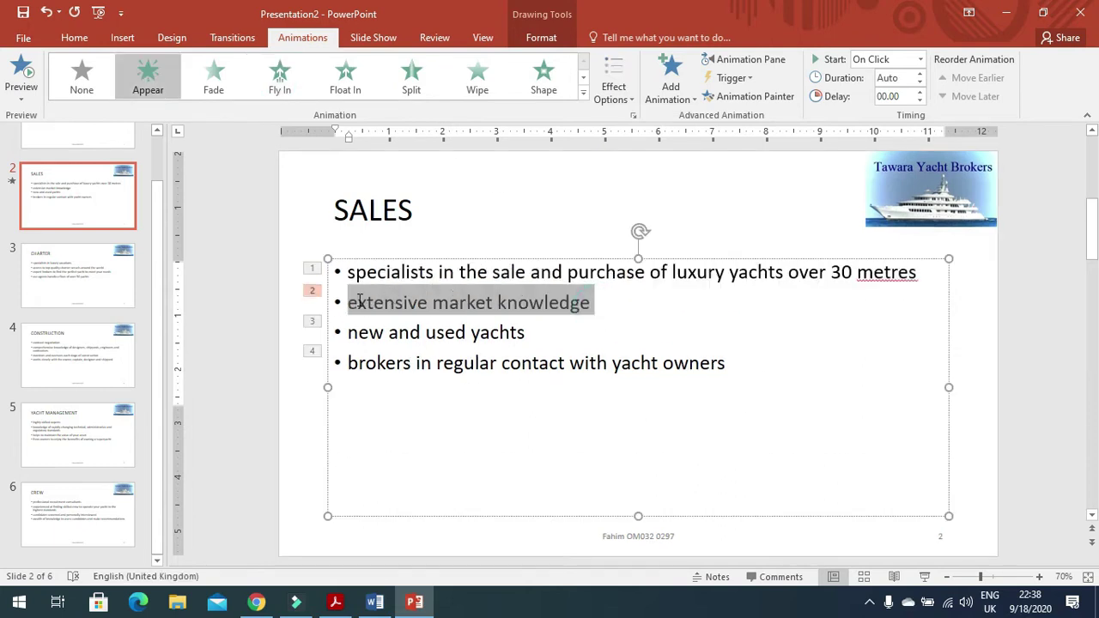
click(346, 90)
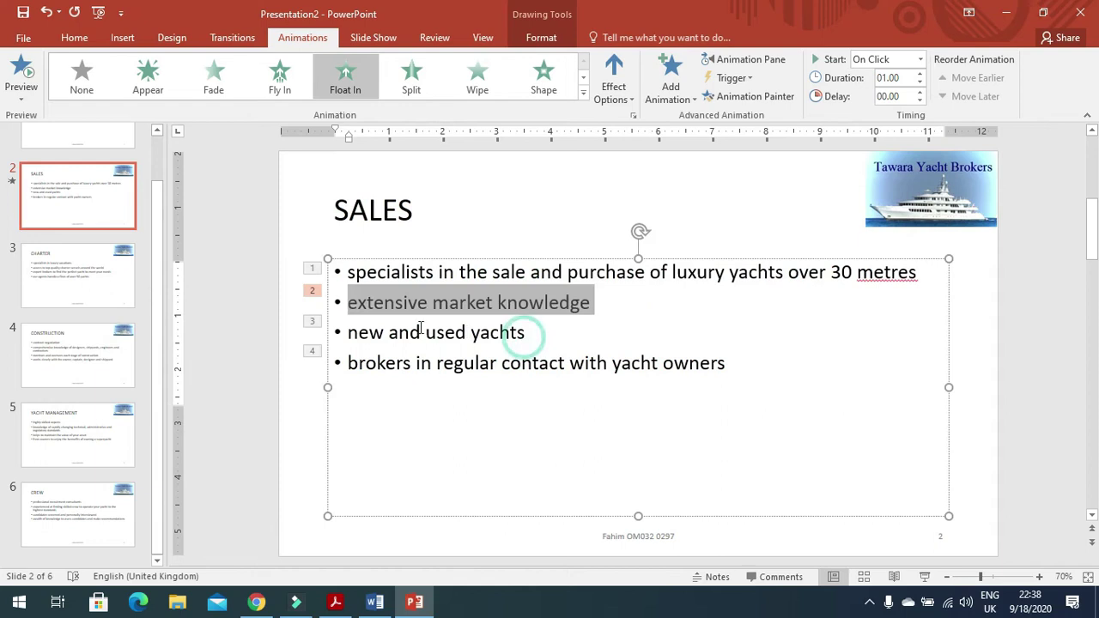
click(490, 330)
drag(544, 336, 366, 333)
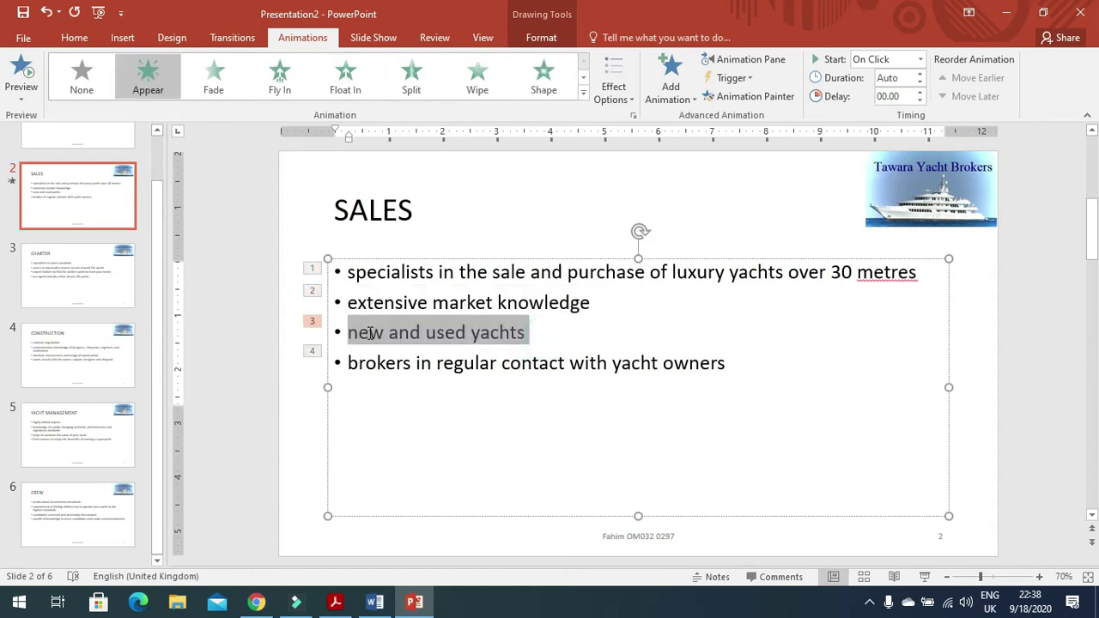
click(411, 77)
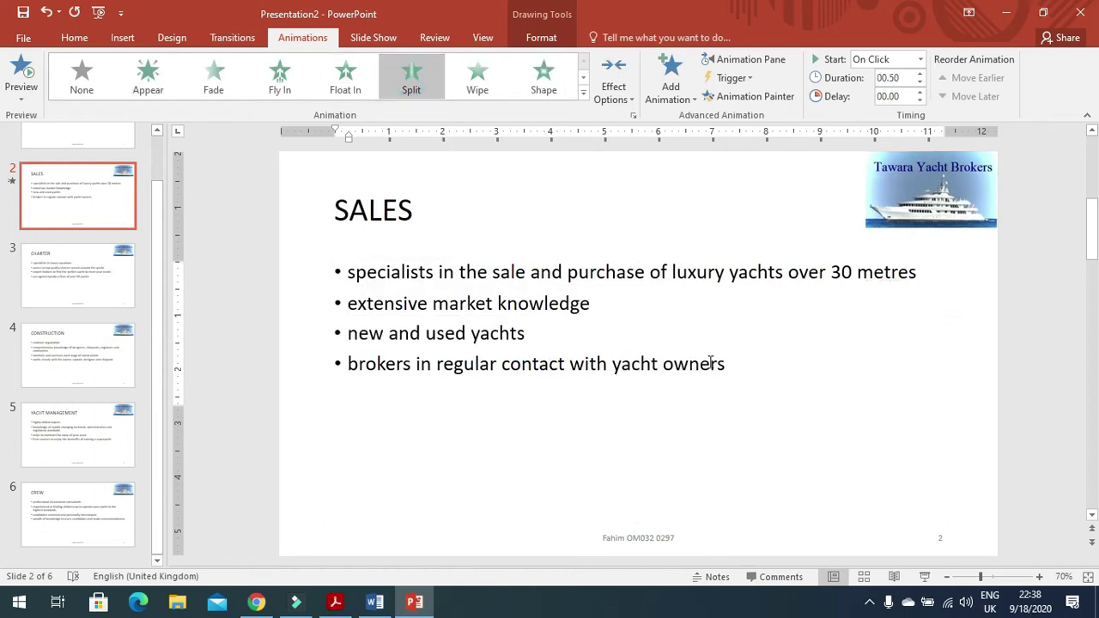
drag(733, 365, 381, 365)
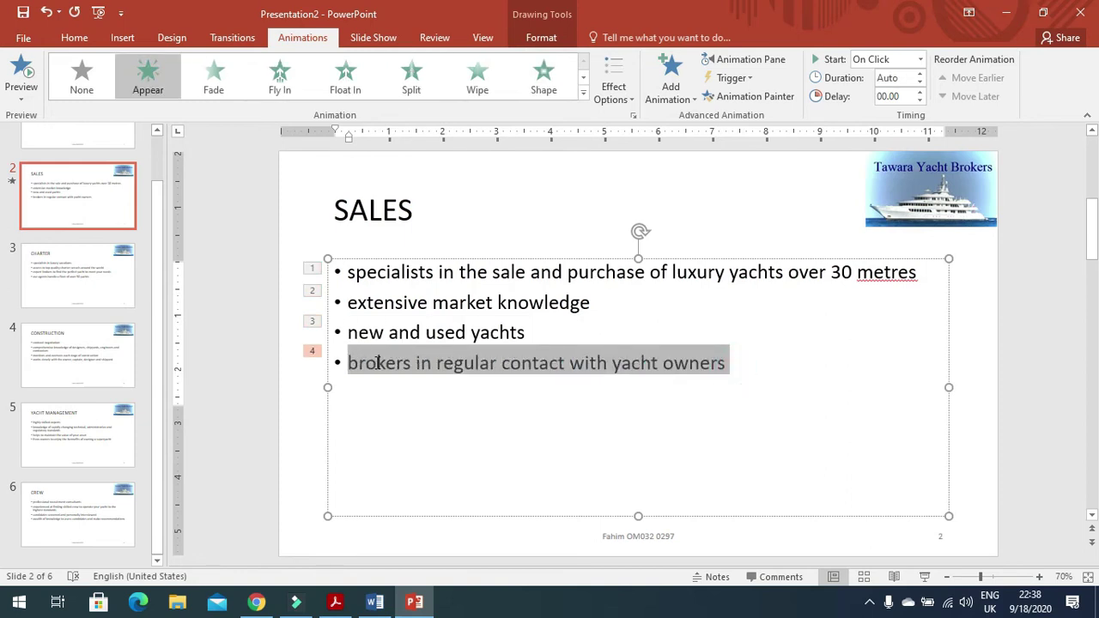
click(476, 78)
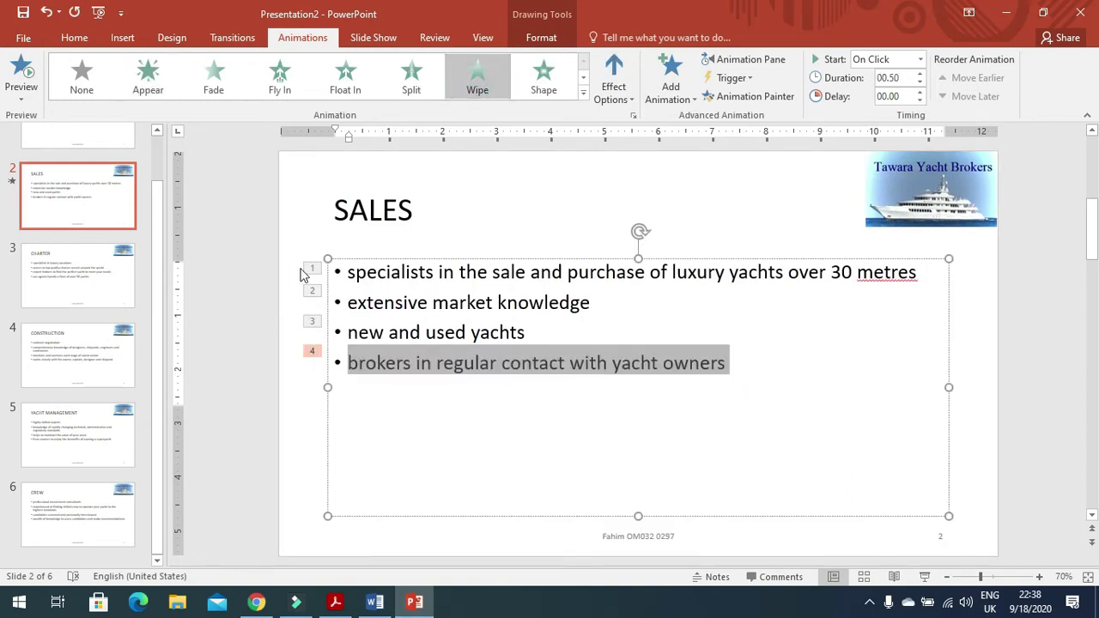
Check each SALES bullet's numbered animation tag in order
click(313, 318)
click(312, 293)
click(312, 268)
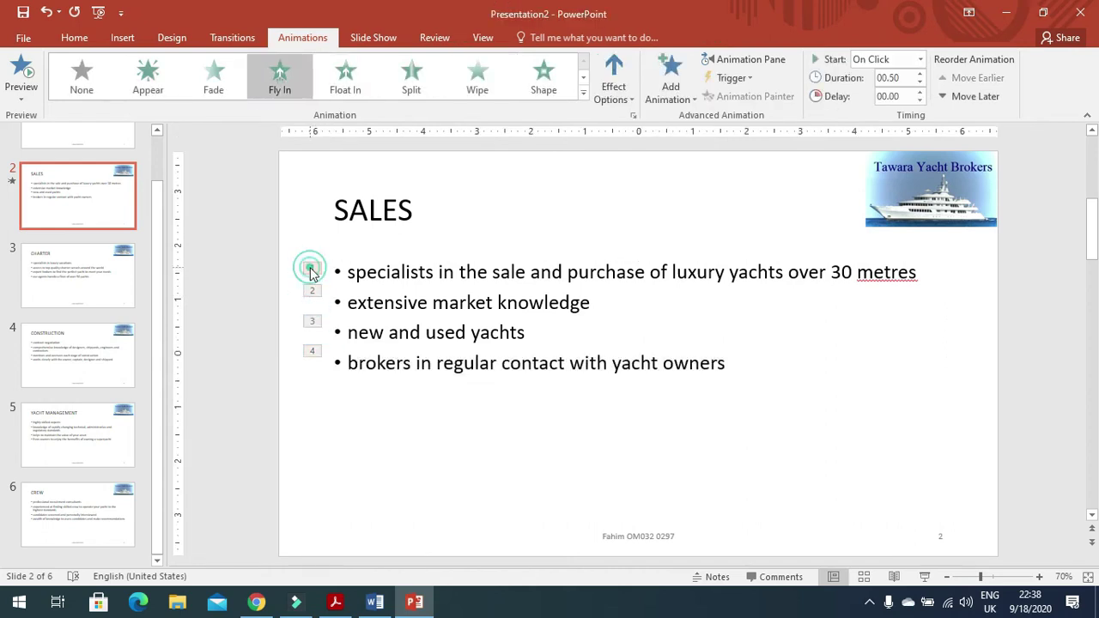
click(313, 292)
click(312, 321)
click(312, 350)
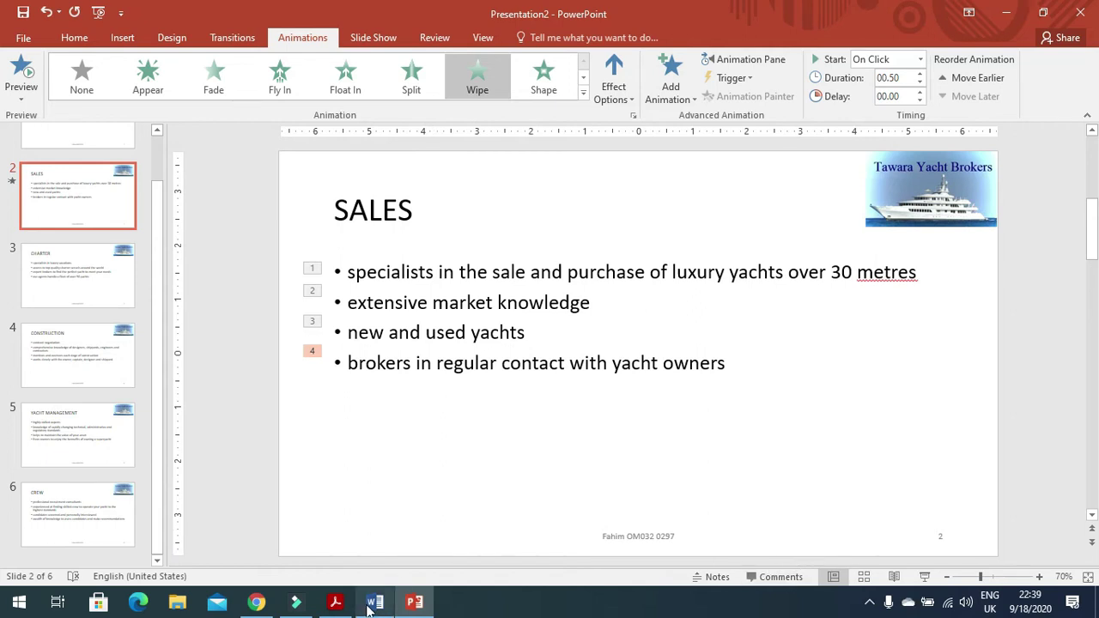
mouse_move(414, 603)
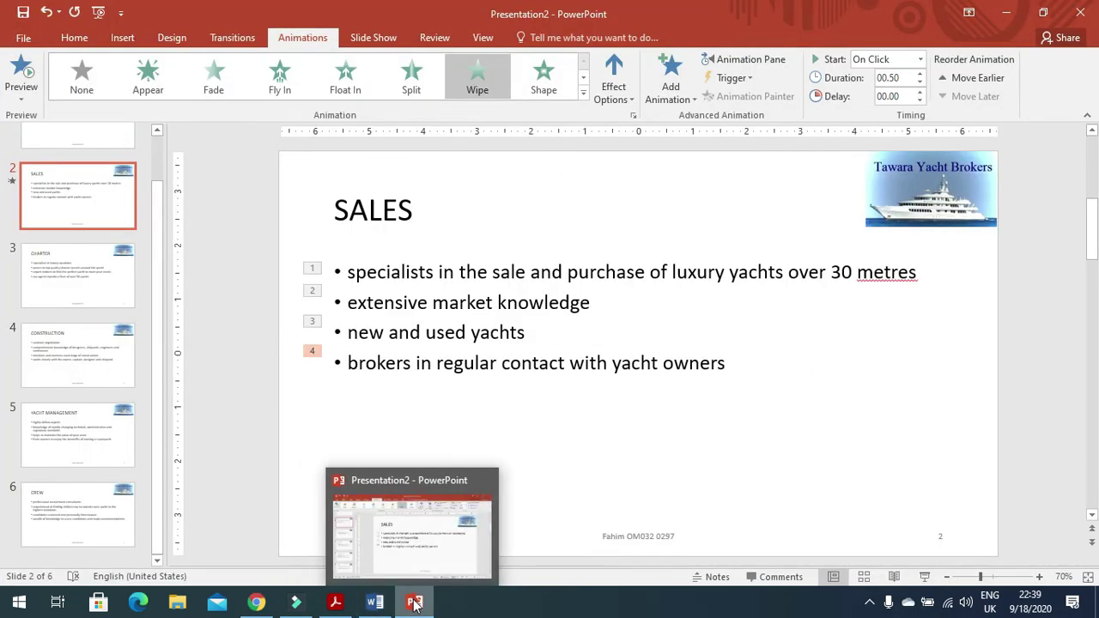
Bring the presentation back and switch to Slide Master view
click(415, 603)
click(415, 604)
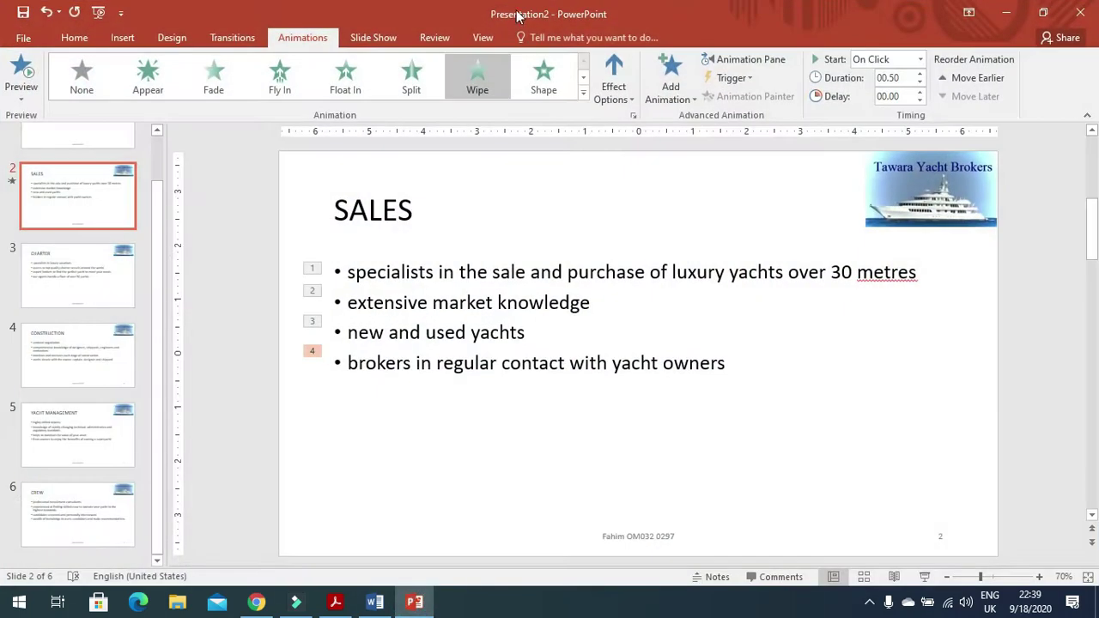
click(483, 38)
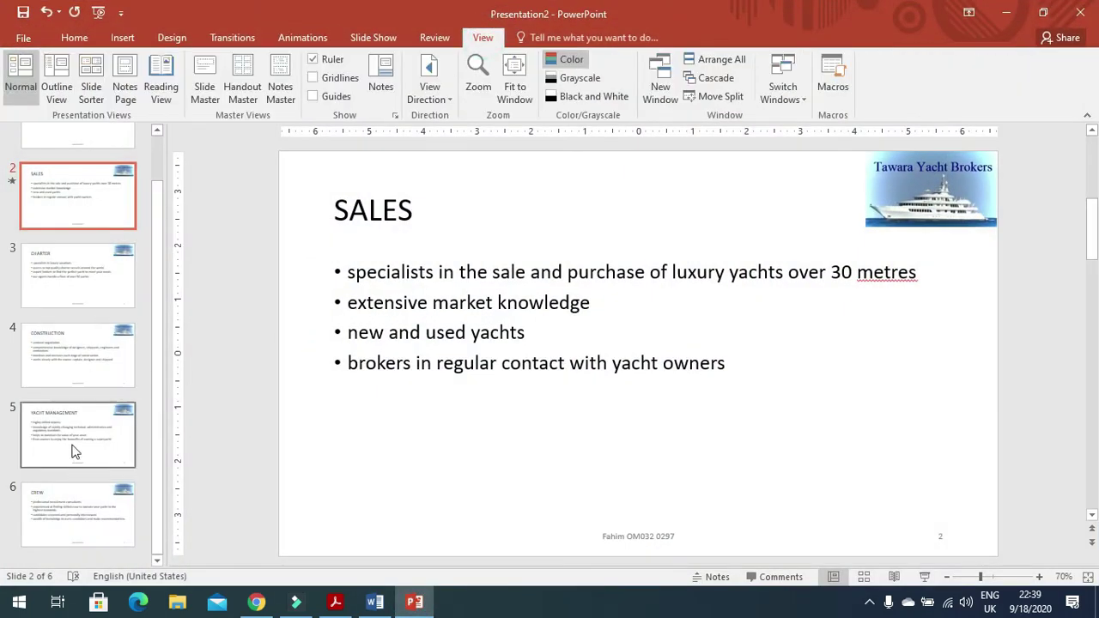
click(387, 40)
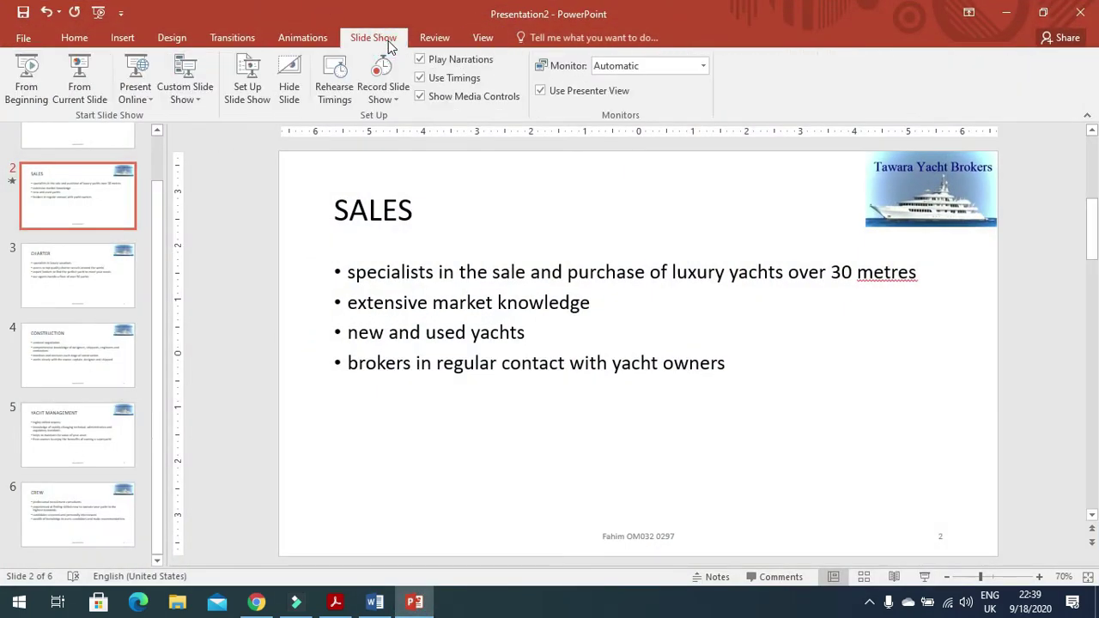
click(483, 38)
click(207, 79)
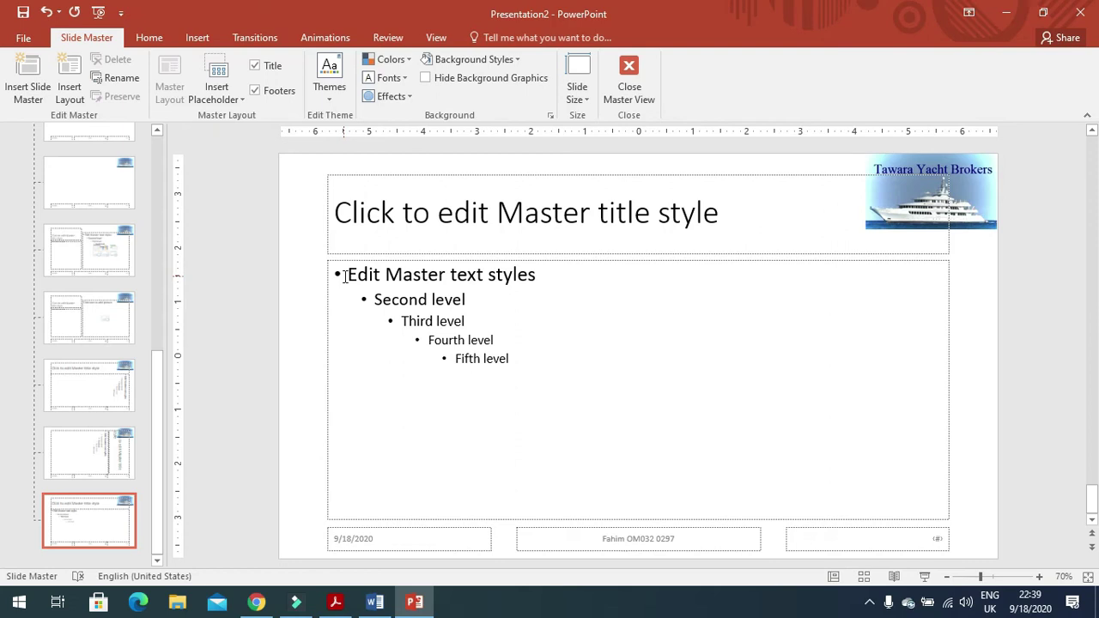
On a layout's body text, apply Fade, then Fly In and Float In to the second and third levels
click(345, 275)
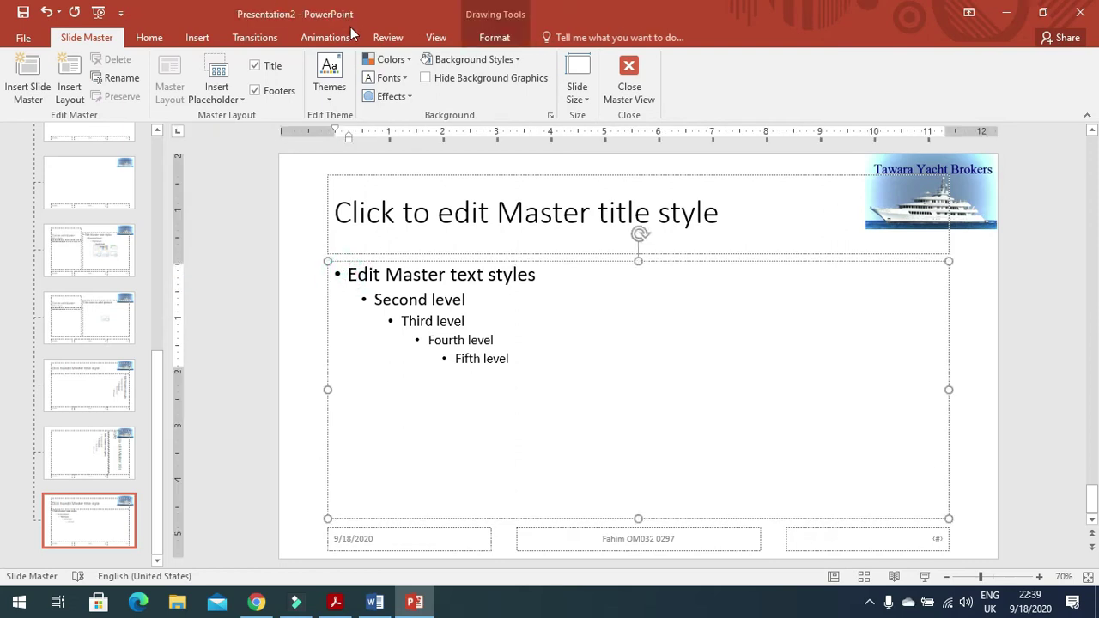
click(326, 37)
click(206, 77)
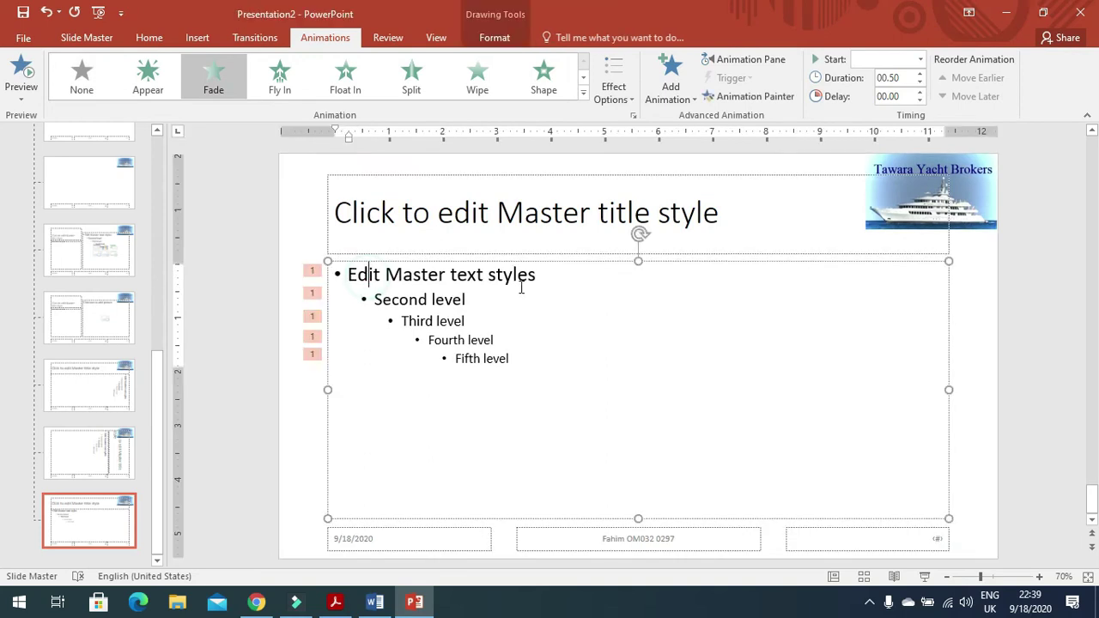
click(540, 274)
drag(440, 263, 350, 251)
click(213, 76)
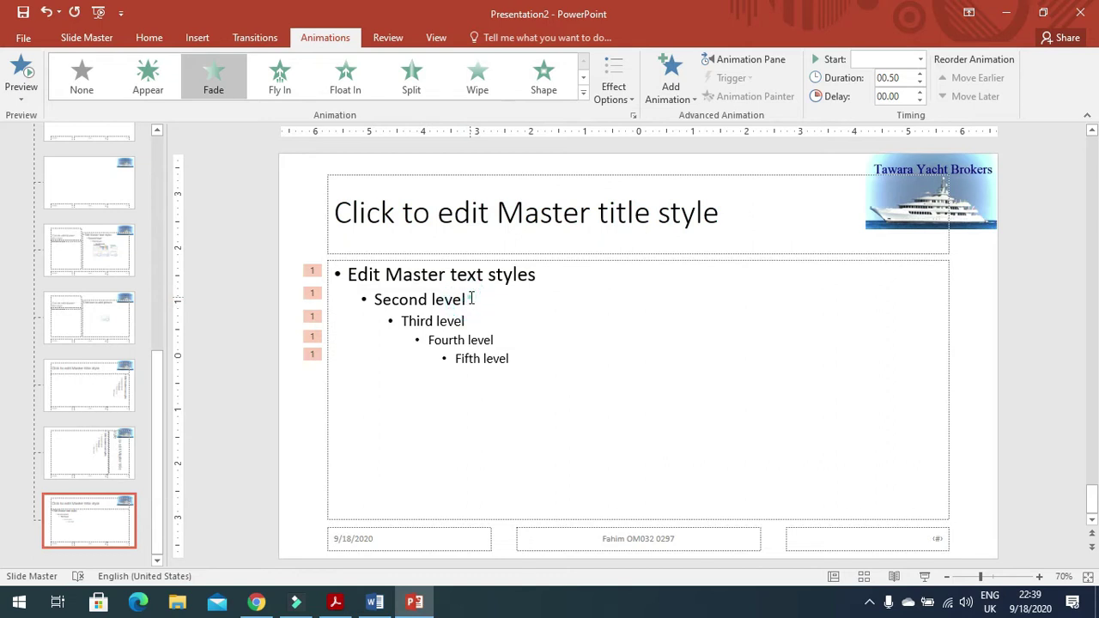
drag(468, 299, 374, 300)
click(282, 84)
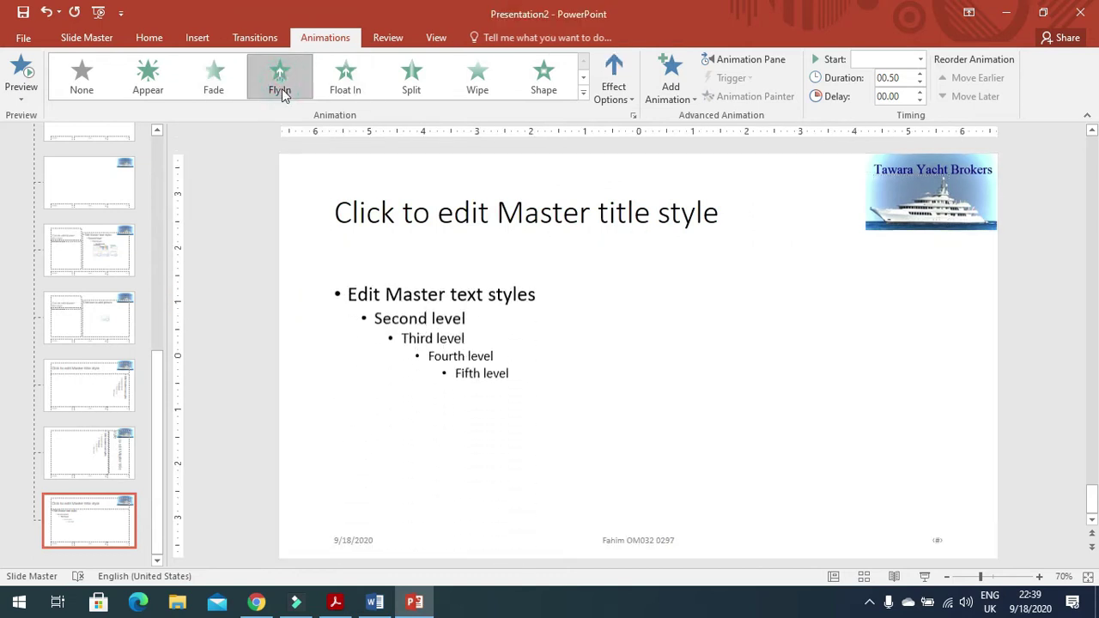
triple_click(471, 320)
click(358, 91)
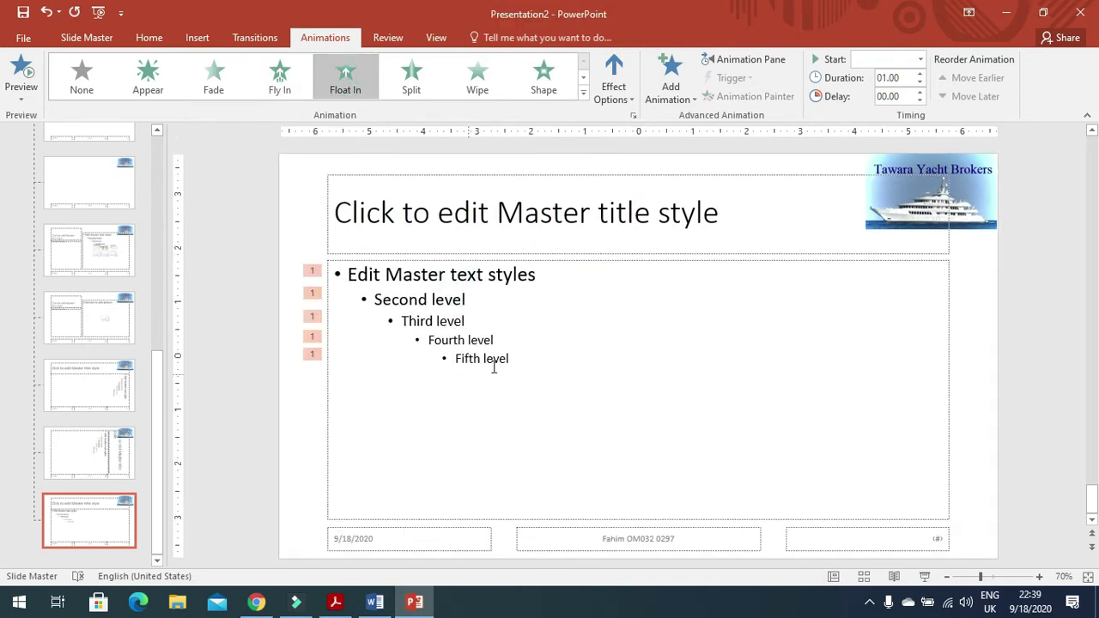
On the main slide master, give the first text level a Fly In animation
click(380, 277)
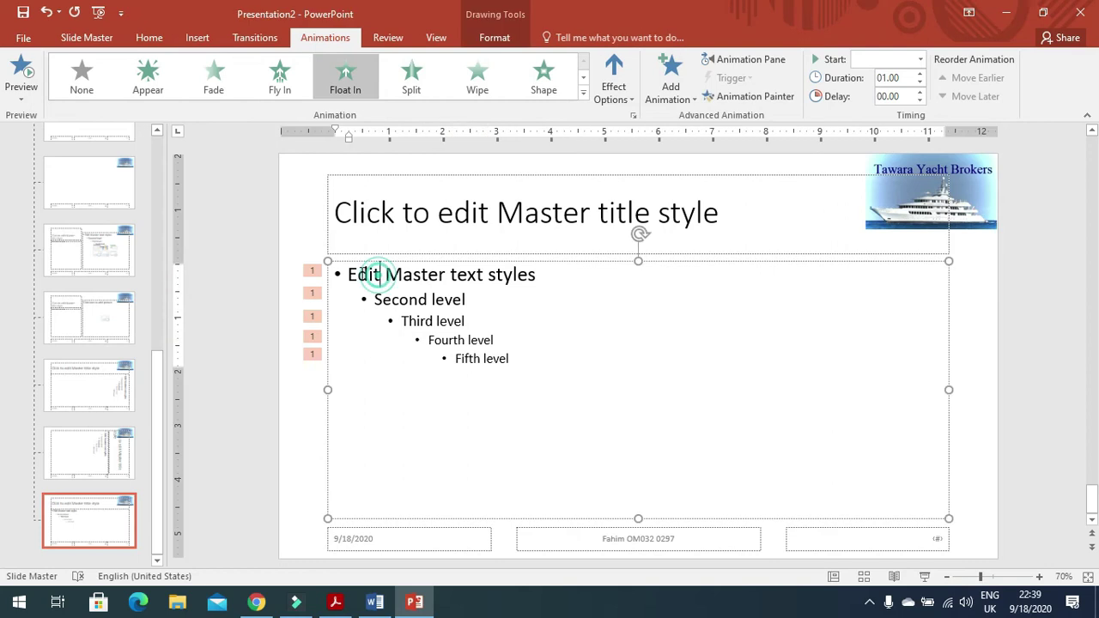
drag(157, 388, 172, 155)
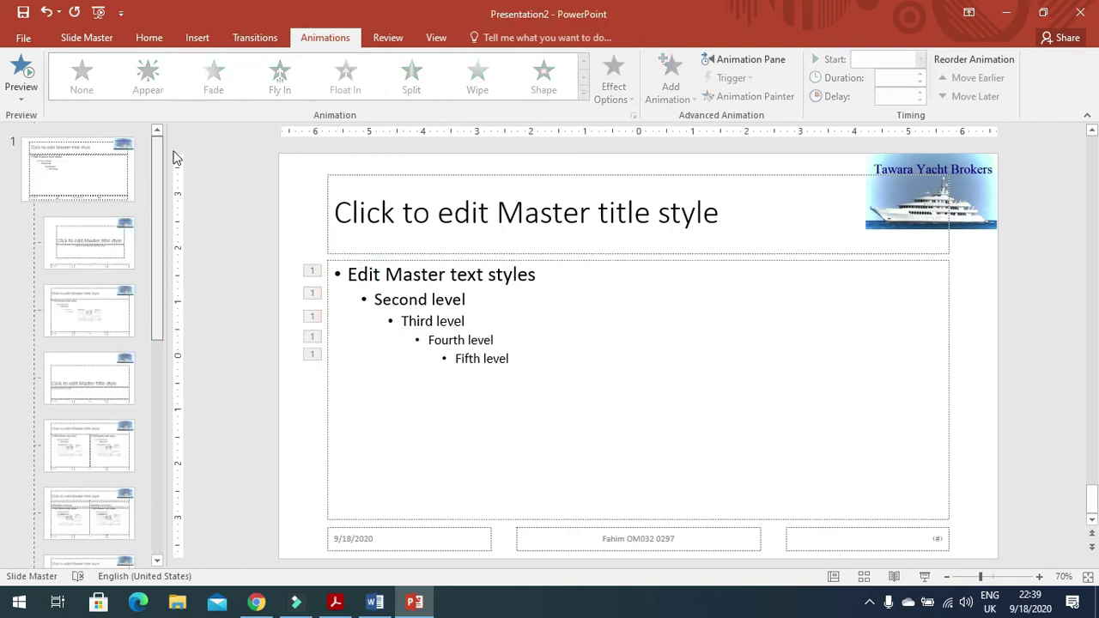
click(99, 176)
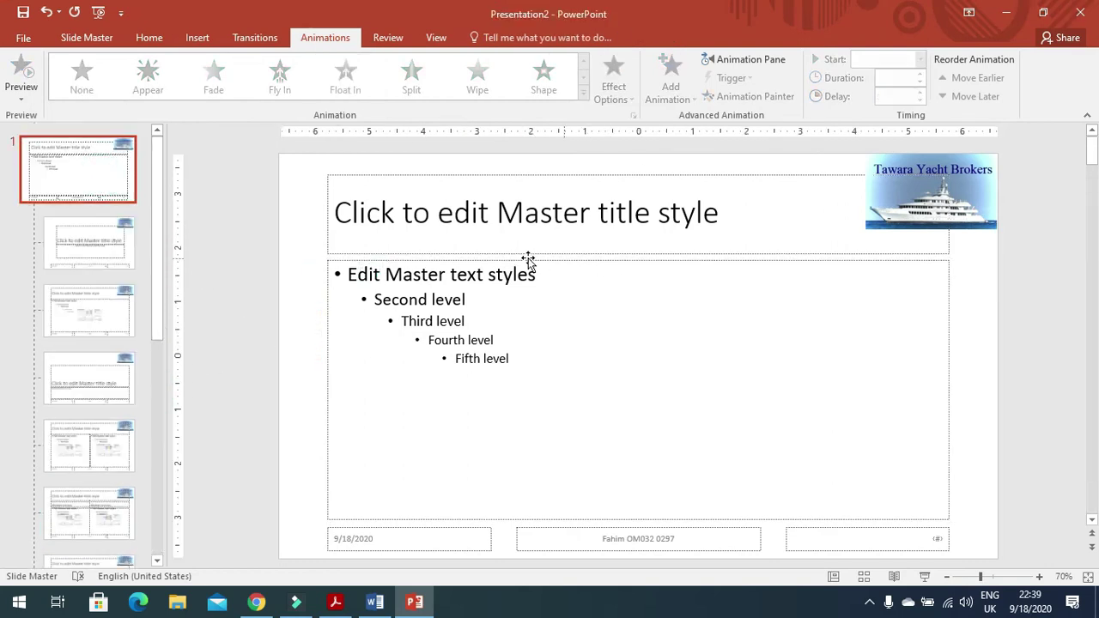
click(480, 273)
drag(544, 274, 337, 275)
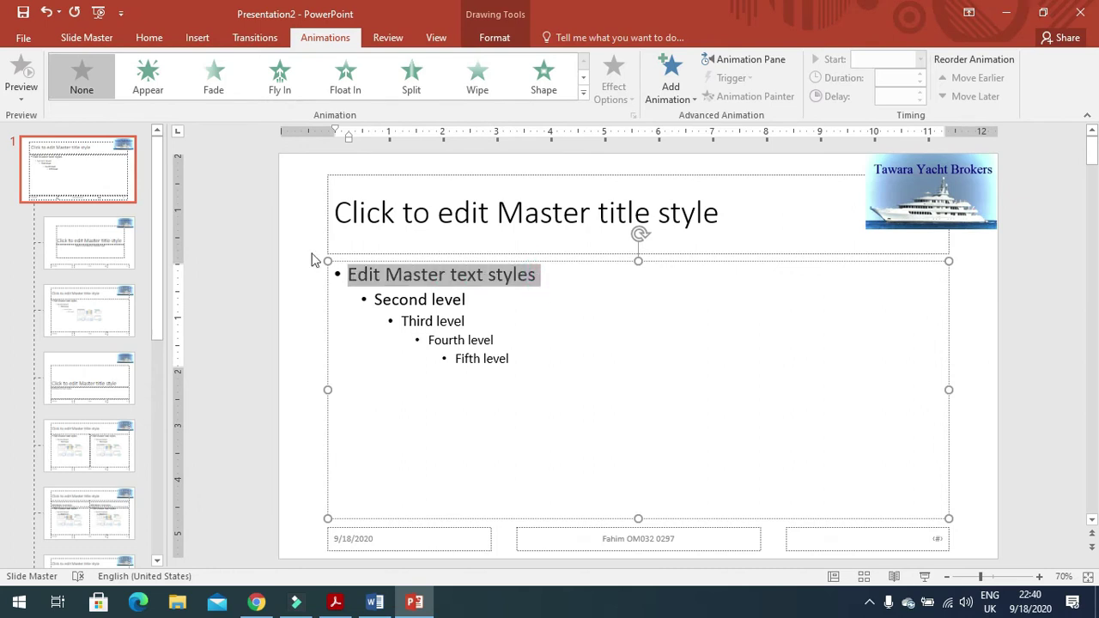
click(280, 79)
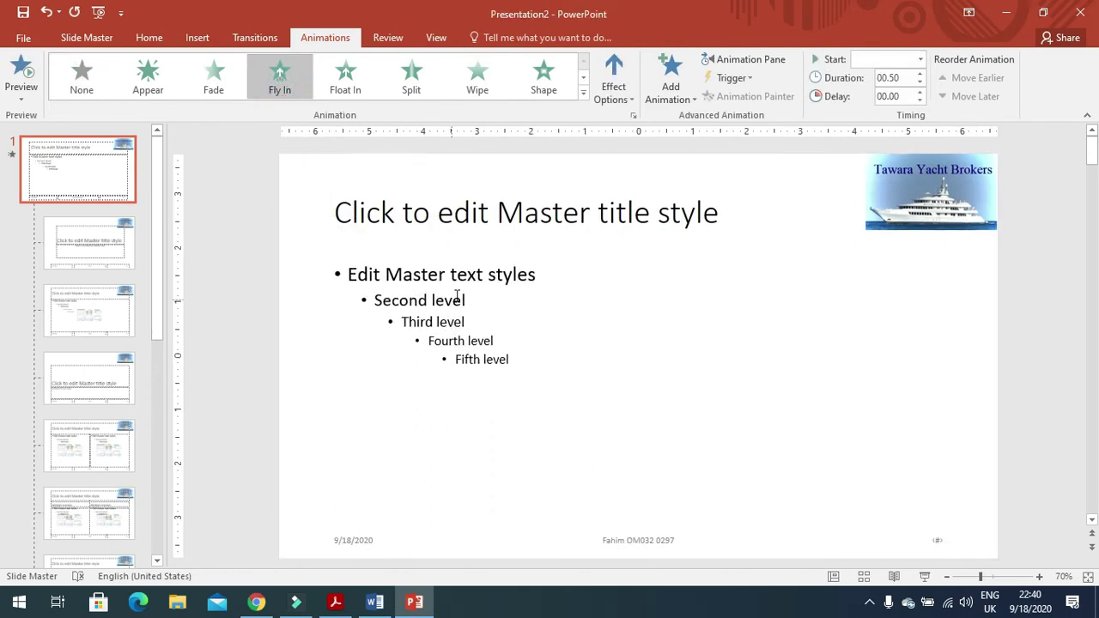
Change the second and third master text levels' animations to Float In
click(453, 296)
click(316, 297)
click(315, 296)
click(348, 86)
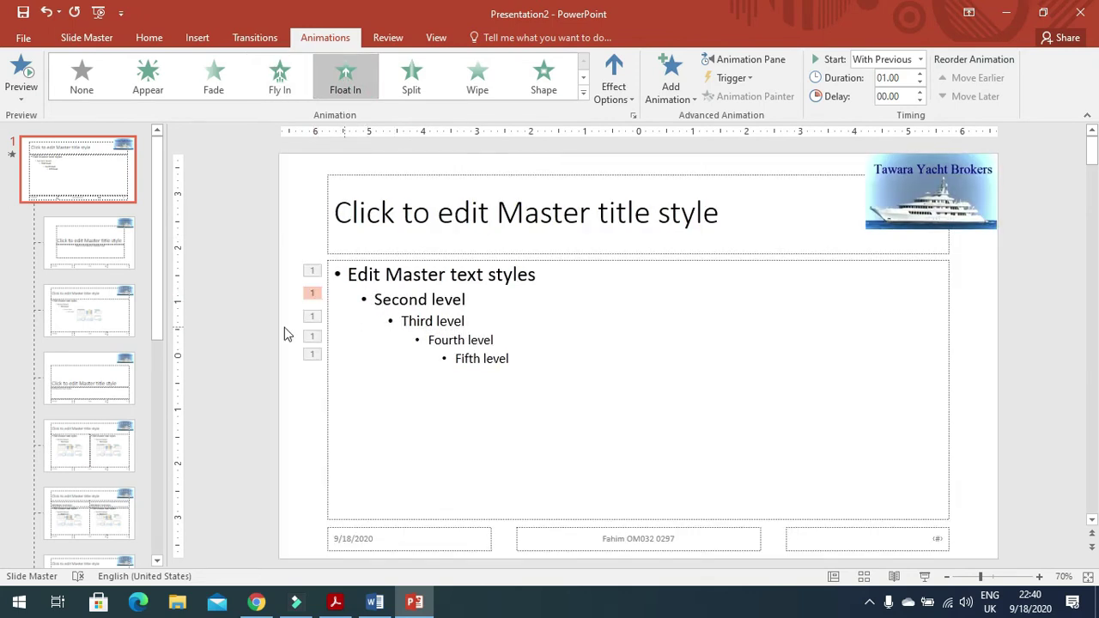
click(312, 319)
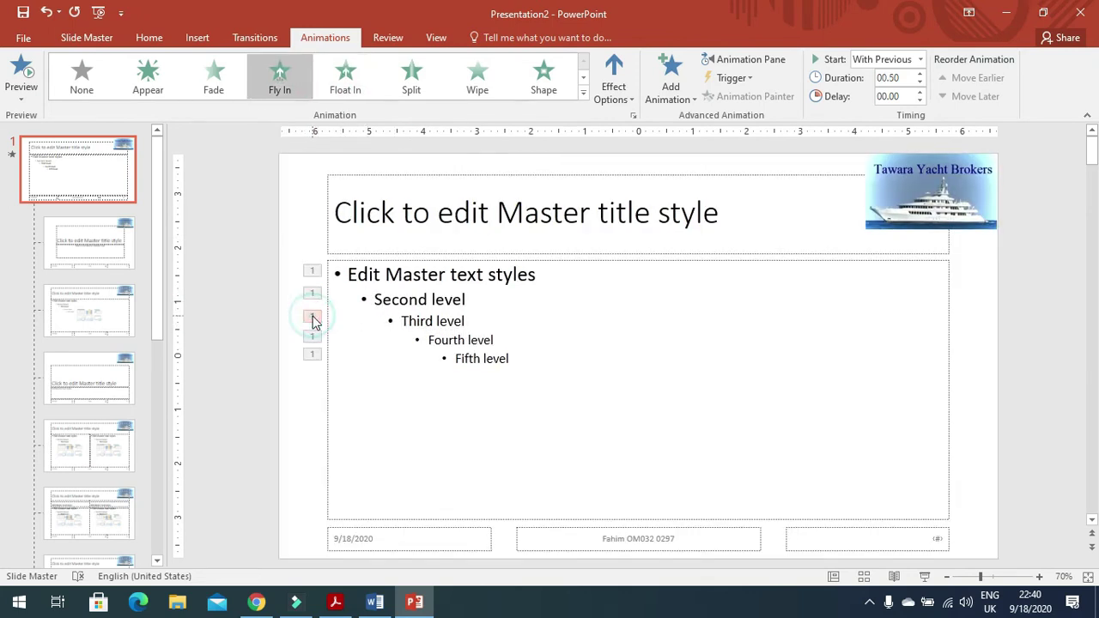
click(352, 95)
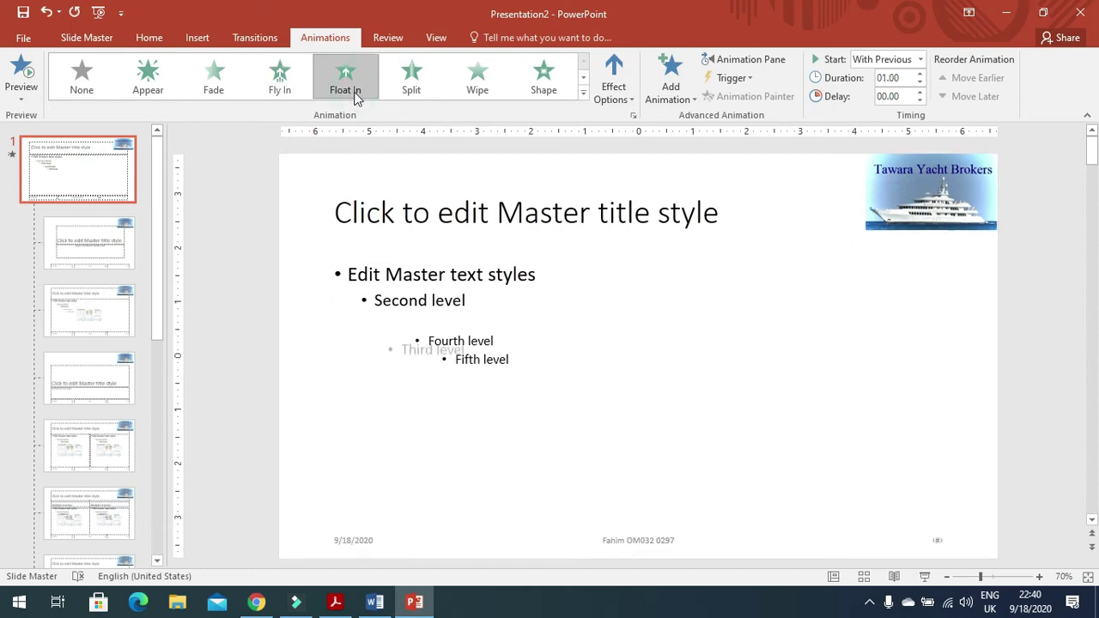
Set the fourth master text level to Split and the fifth to Wipe
click(436, 340)
click(318, 340)
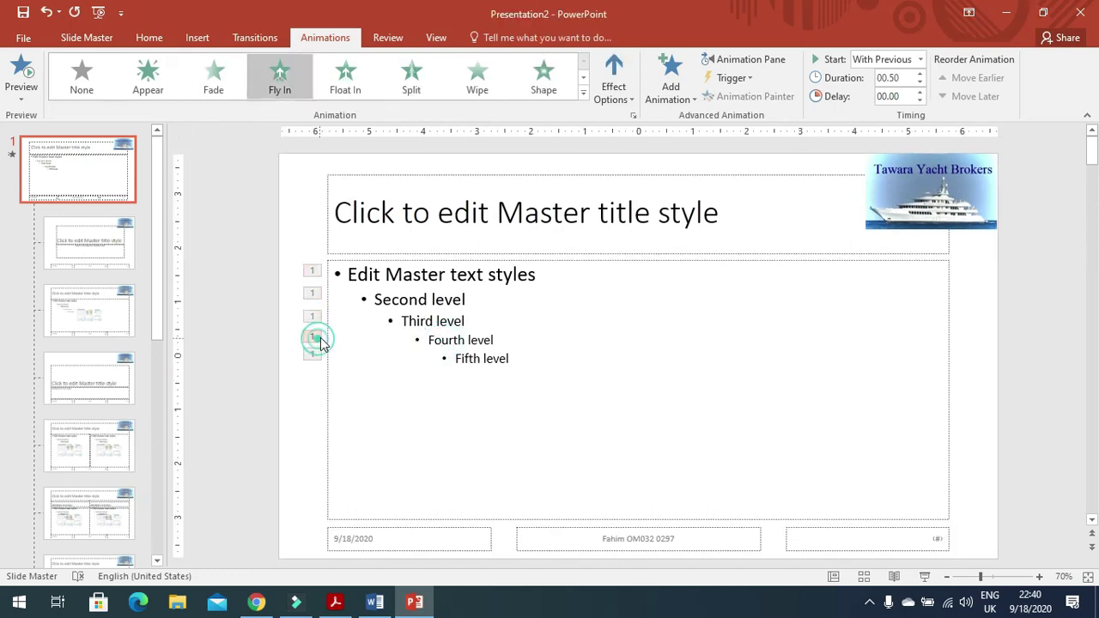
click(411, 78)
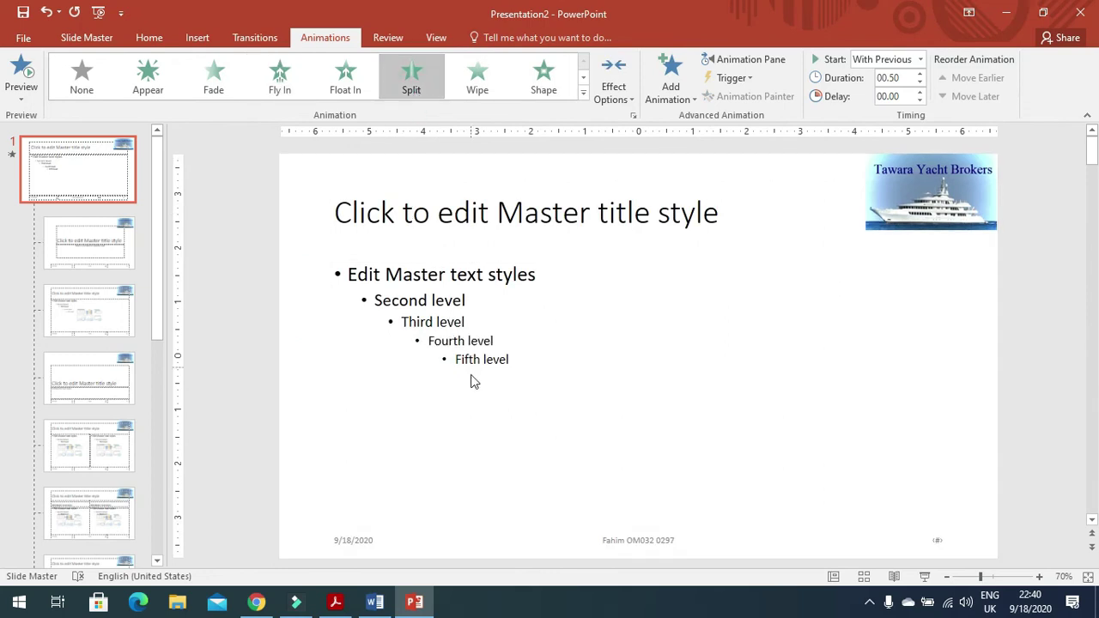
click(312, 354)
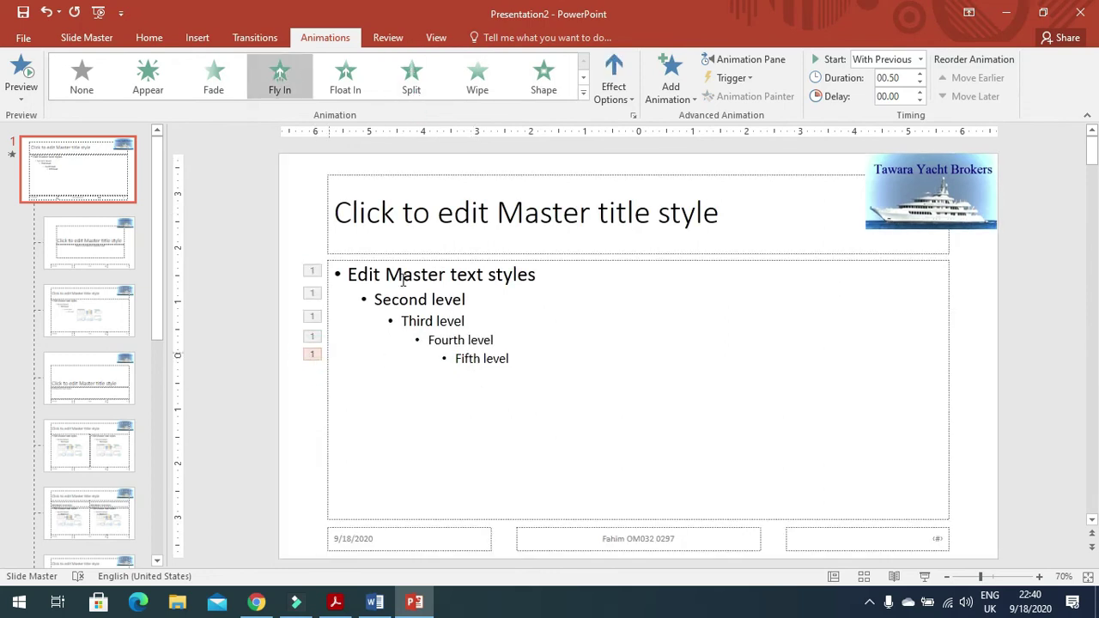
click(485, 81)
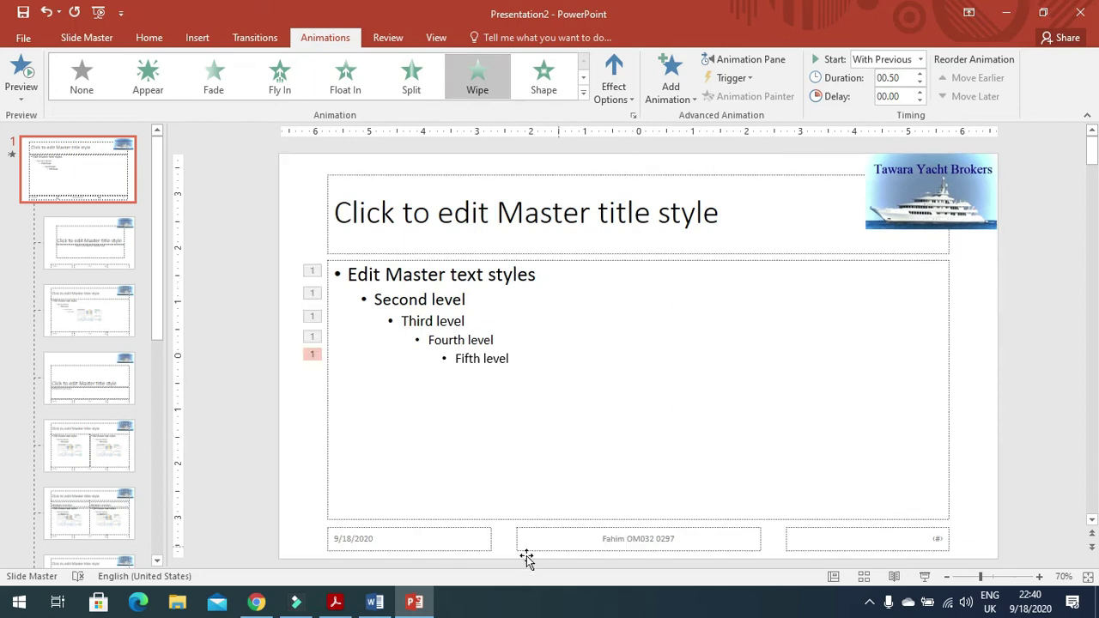
click(375, 602)
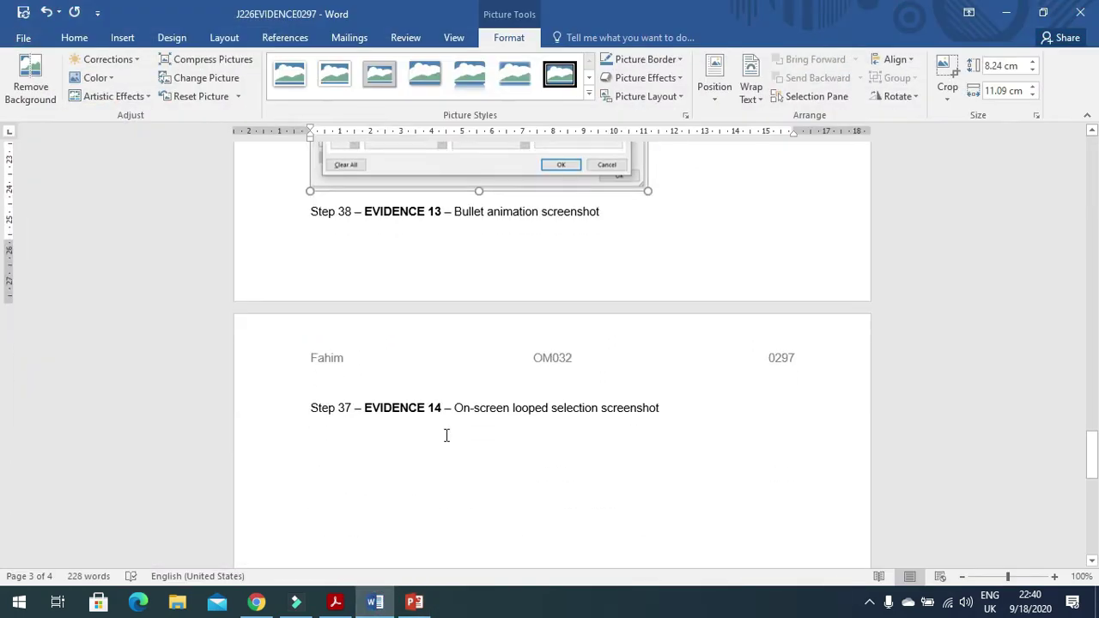
click(587, 245)
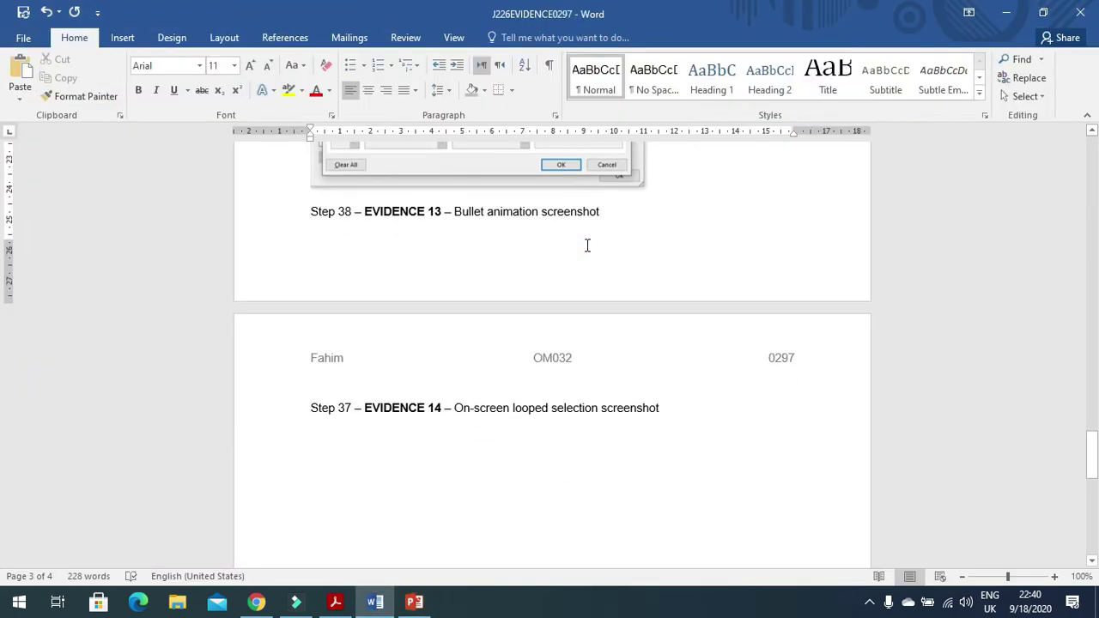
key(ctrl+v)
click(551, 429)
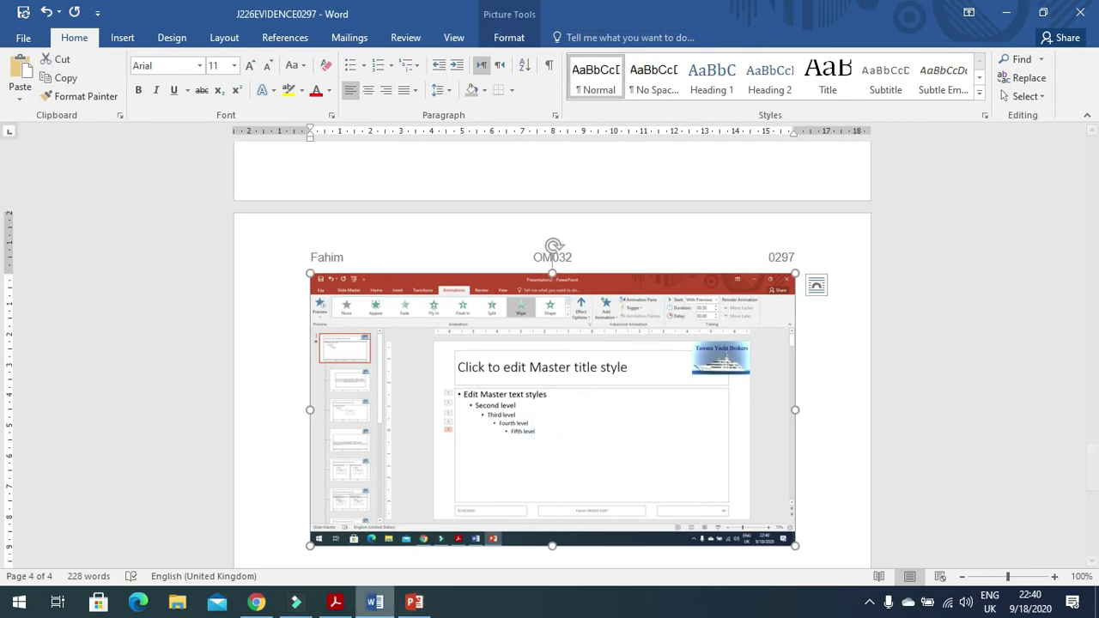
mouse_move(414, 602)
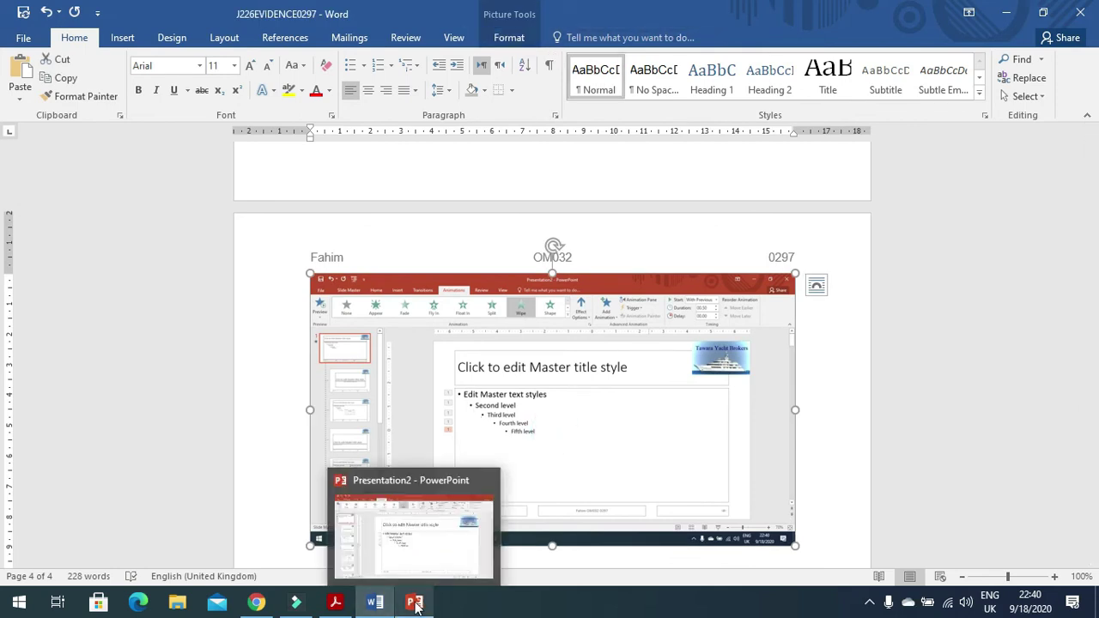
click(335, 602)
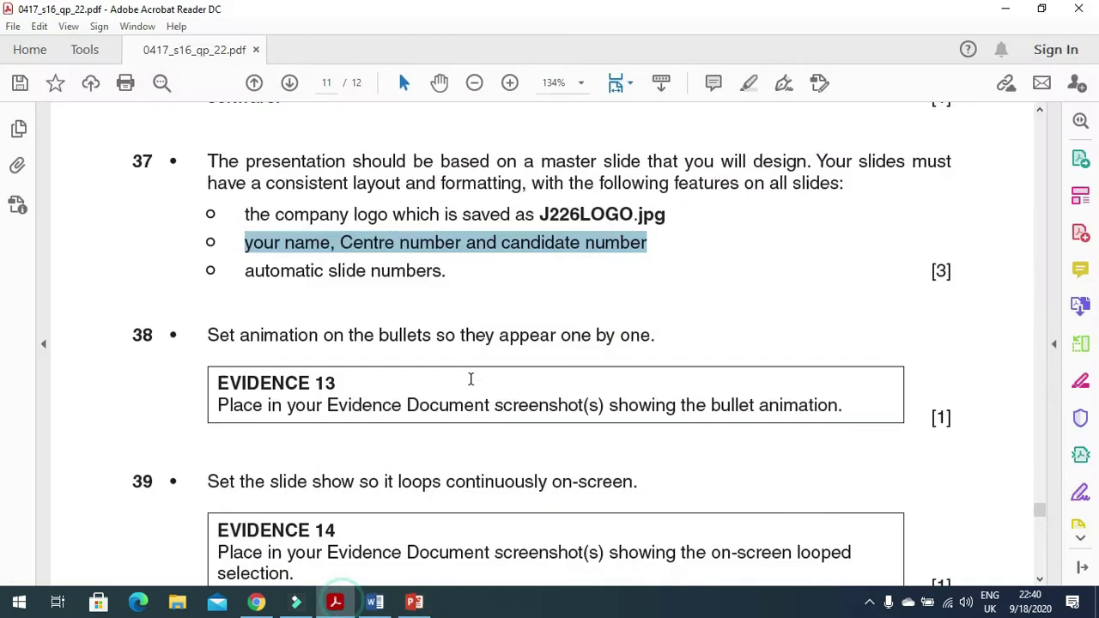
scroll(469, 378, down, 3)
drag(206, 365, 404, 381)
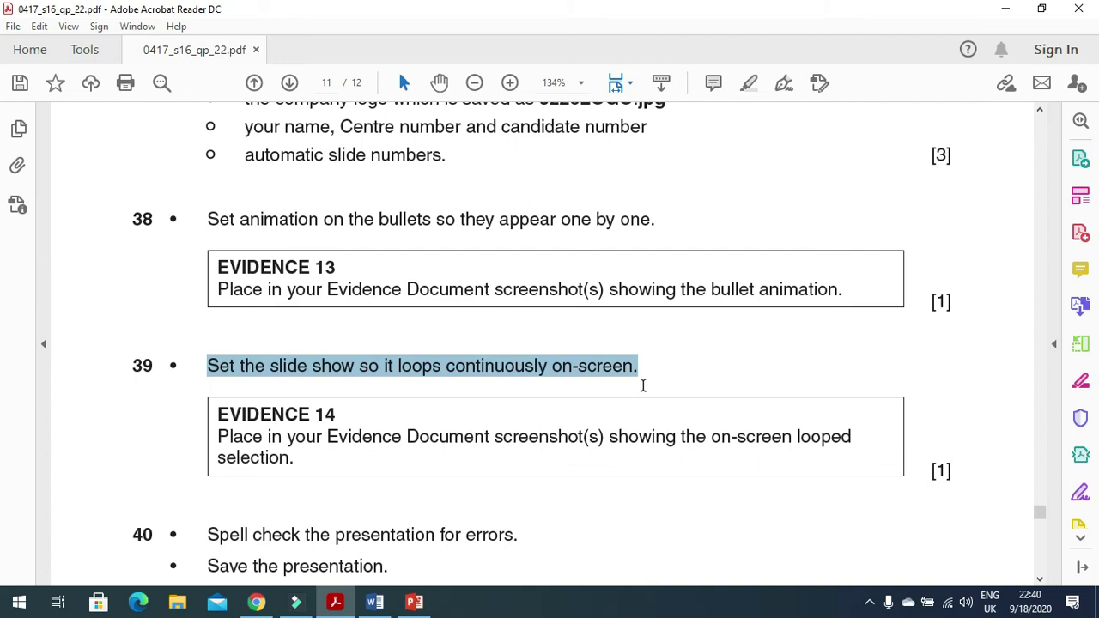
drag(405, 382, 642, 384)
click(375, 602)
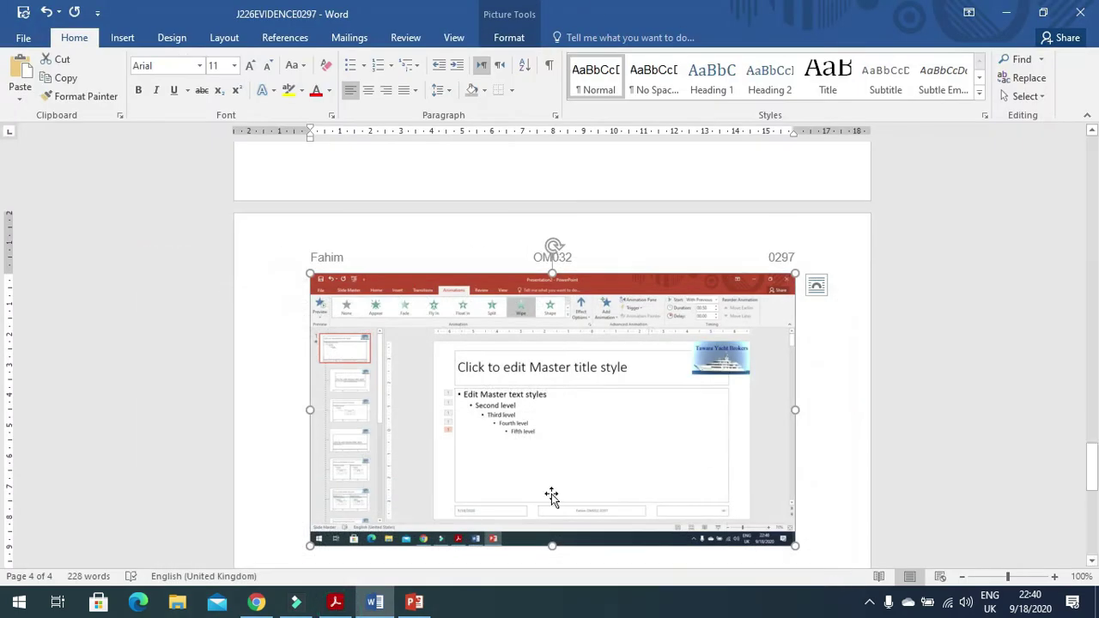
Close Slide Master view and return to Normal slide editing
click(414, 602)
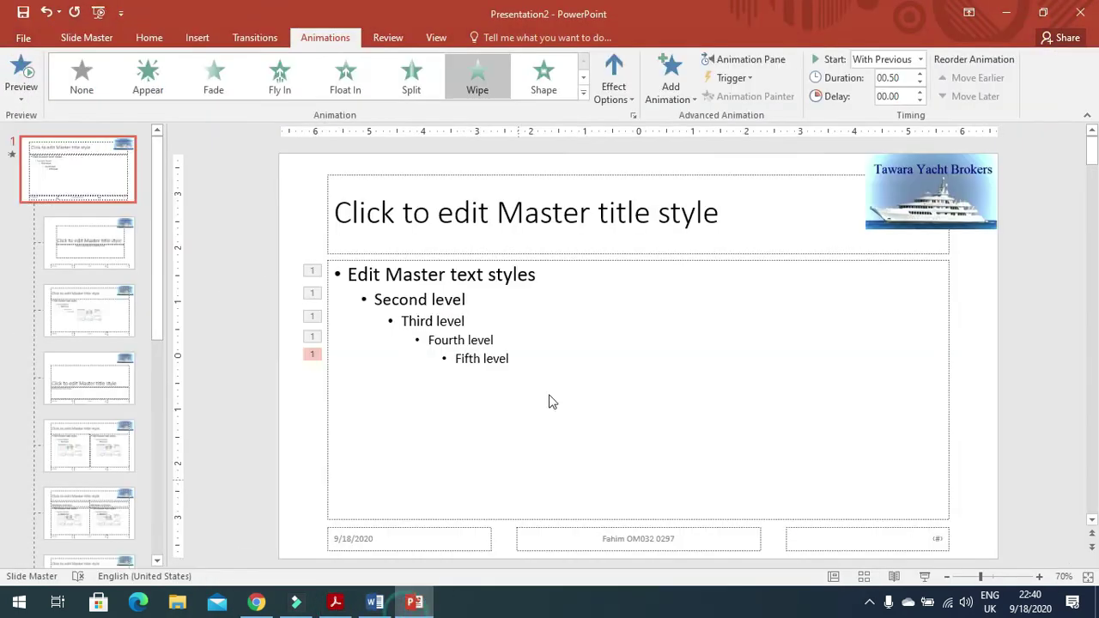
click(438, 39)
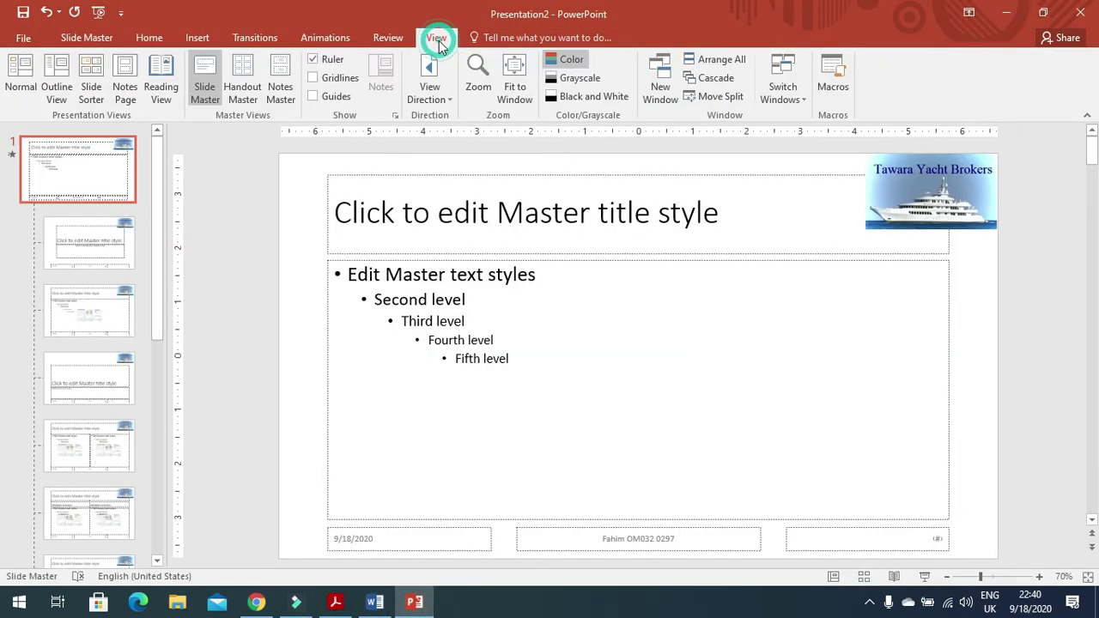
click(21, 79)
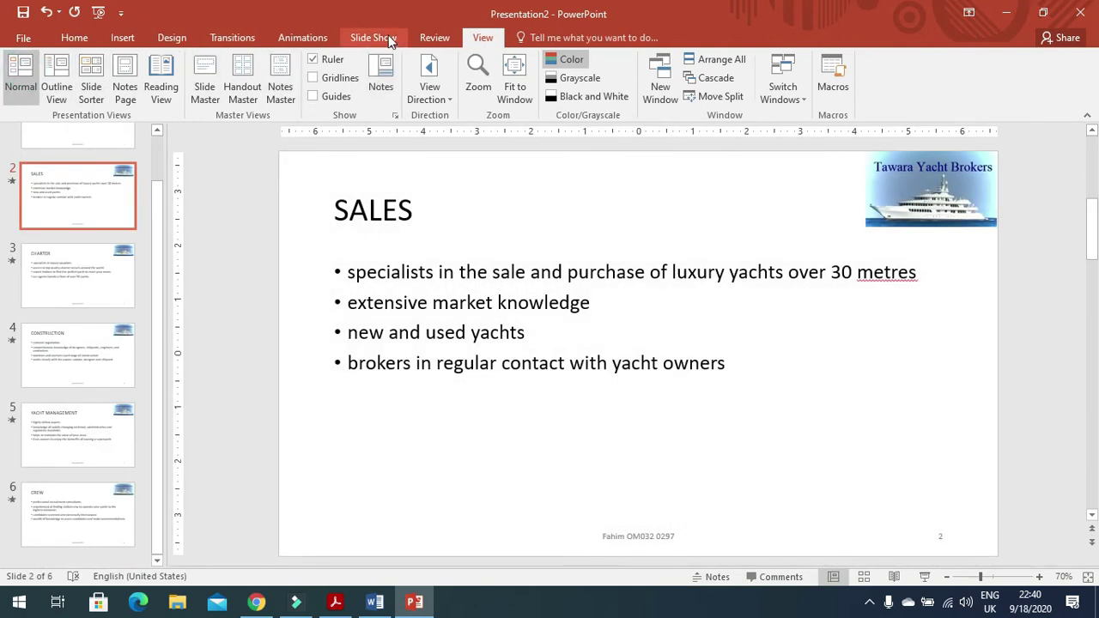
Tick 'Loop continuously until Esc' in Set Up Slide Show
click(378, 38)
click(258, 81)
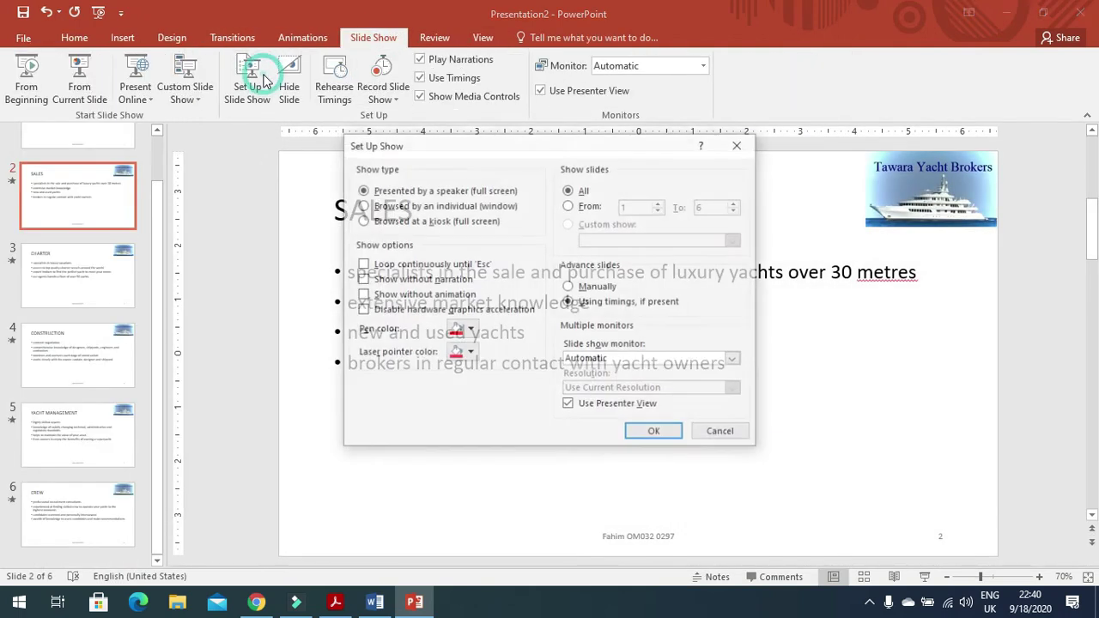
click(361, 264)
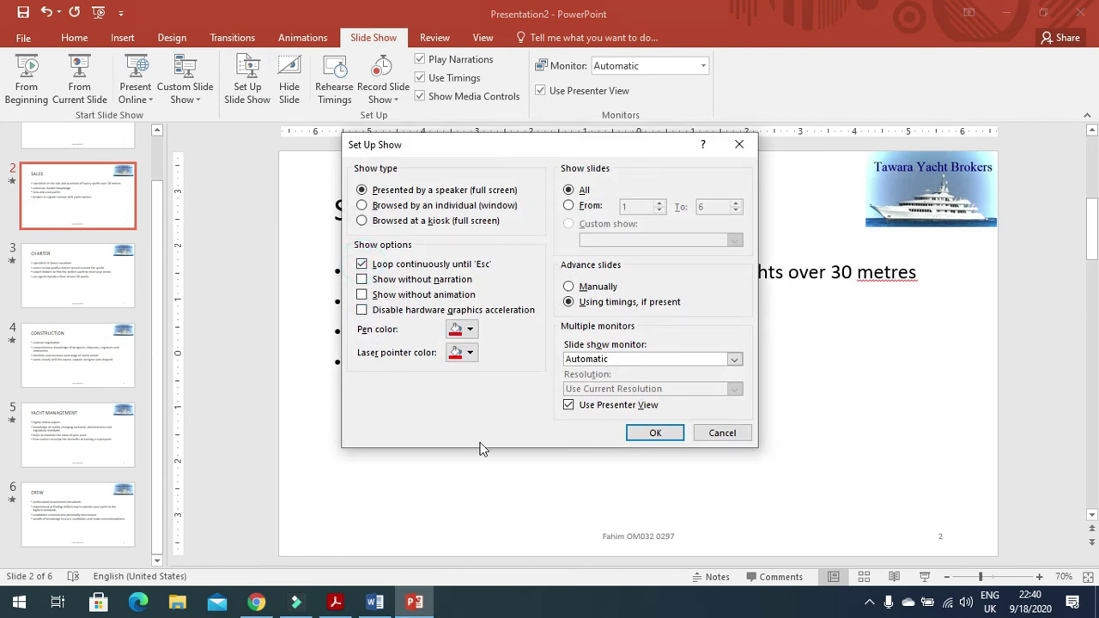
Confirm the looping setup and paste its screenshot below Step 37 in the Word evidence document
click(656, 432)
click(374, 602)
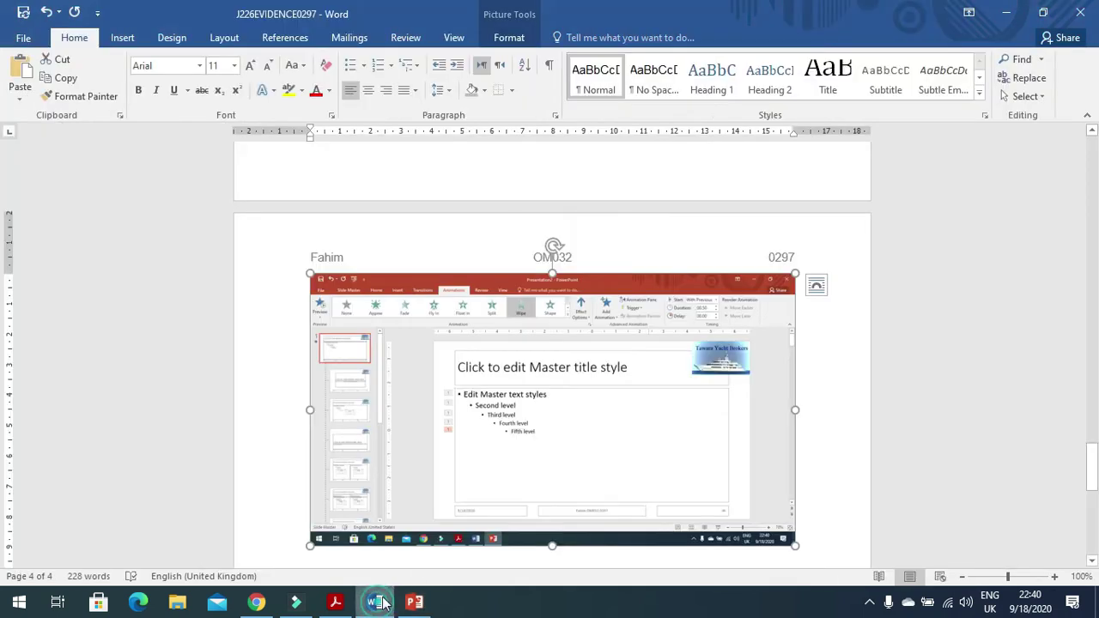
scroll(466, 538, down, 3)
click(475, 470)
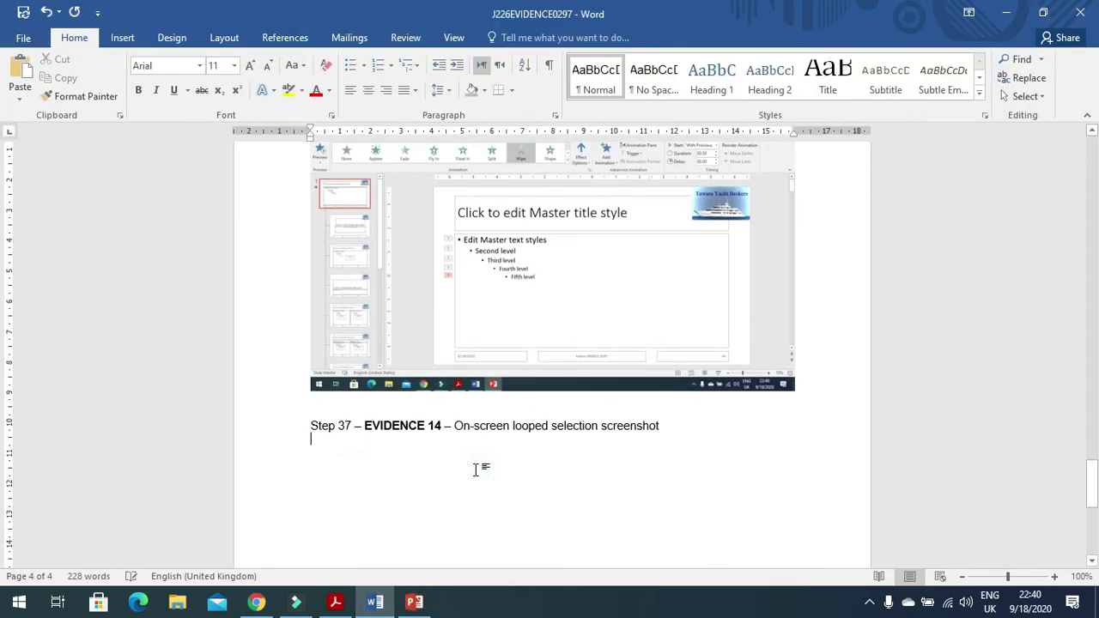
key(ctrl+v)
Crop the pasted screenshot to just the Set Up Show dialog and enlarge it
click(552, 438)
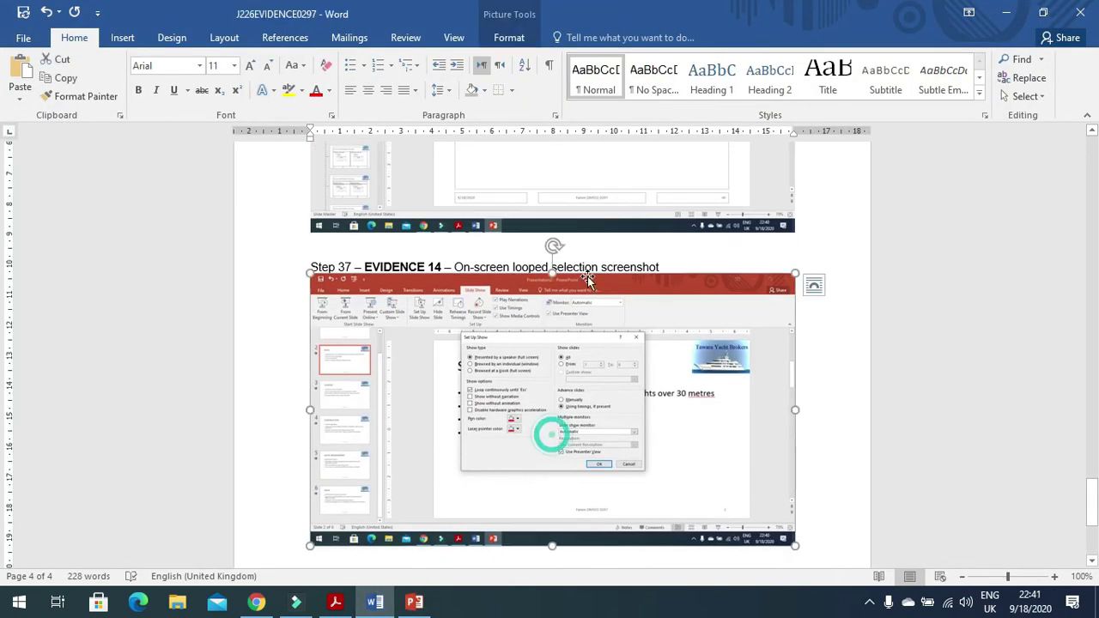
click(519, 38)
click(947, 75)
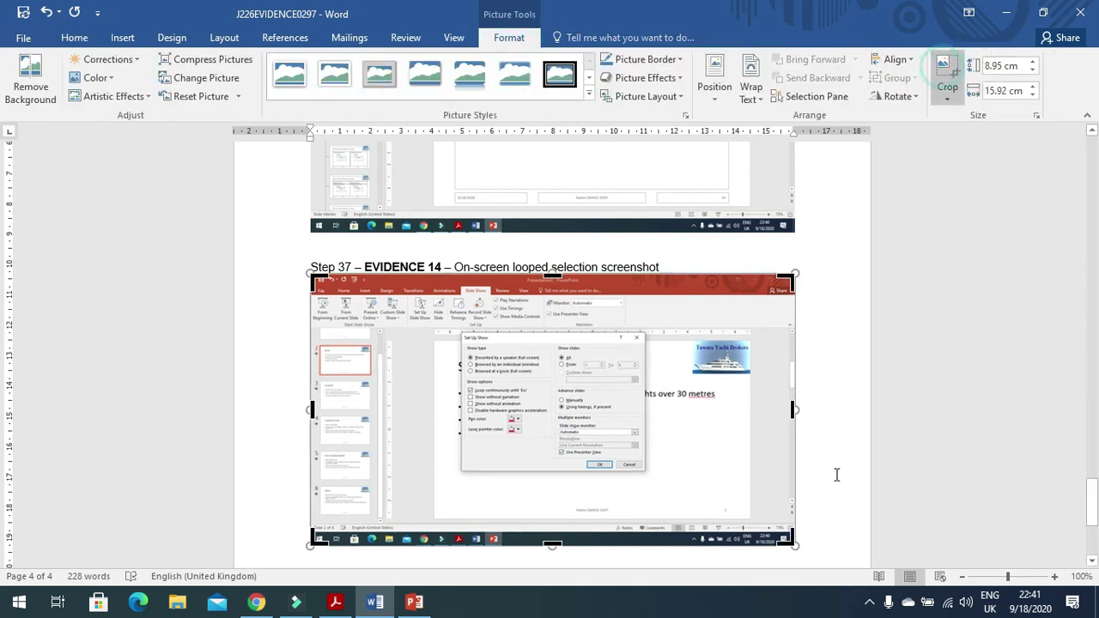
drag(785, 543, 645, 471)
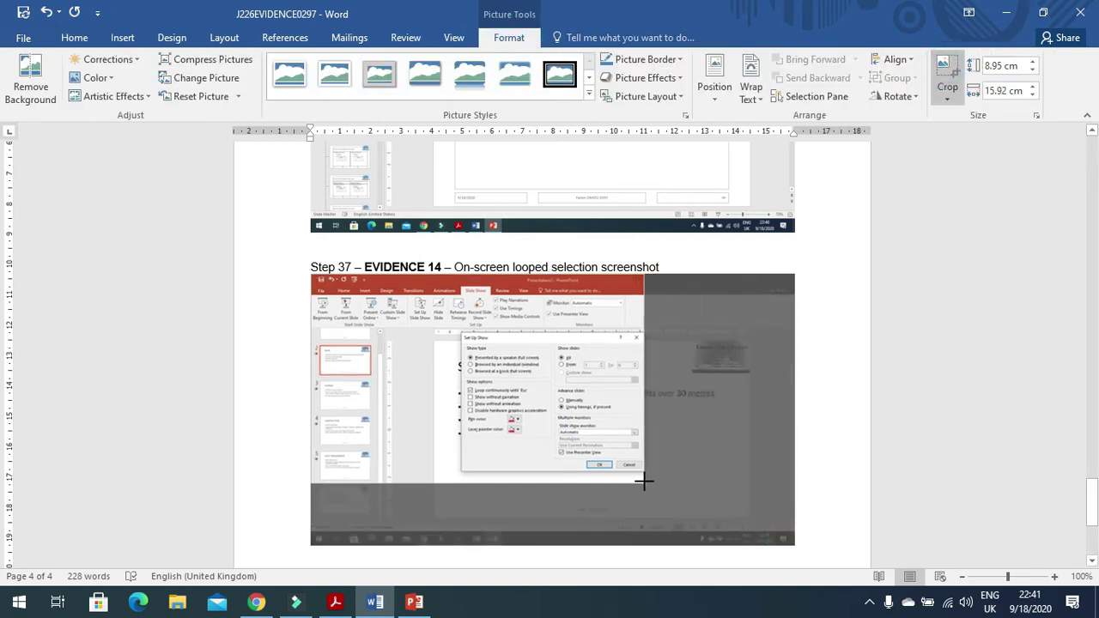
drag(313, 278, 461, 334)
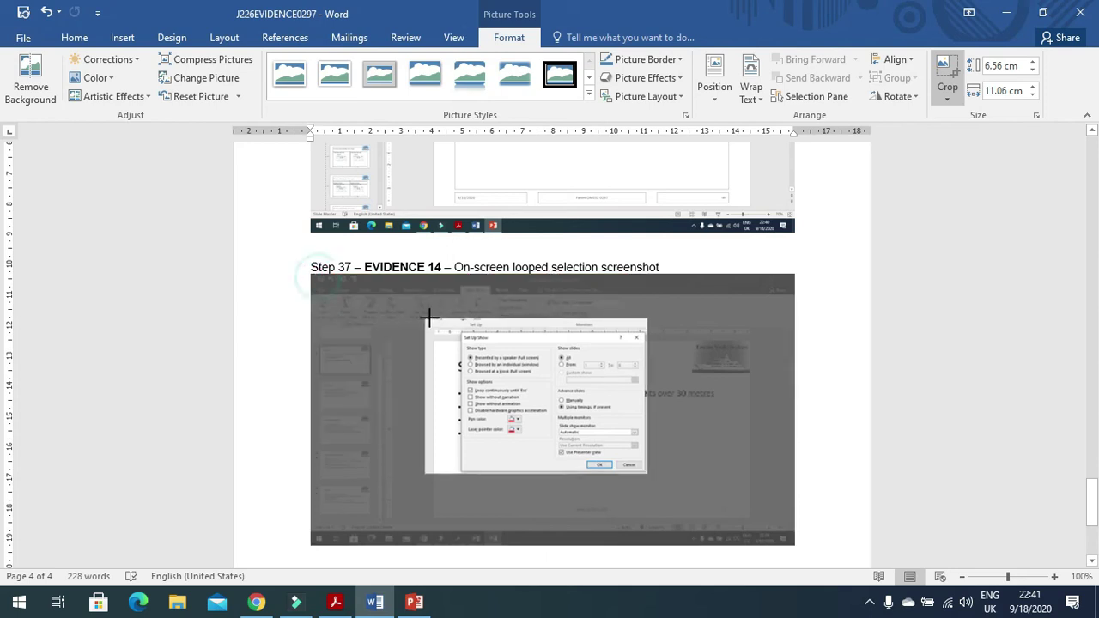
click(781, 343)
click(362, 356)
drag(502, 414, 642, 507)
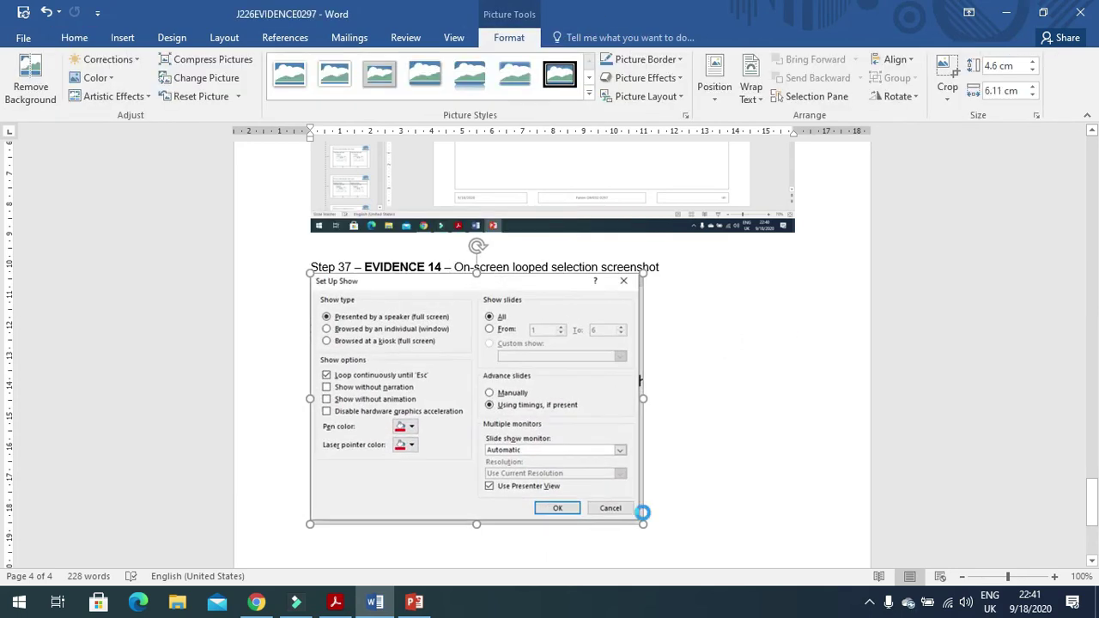
Highlight task 40's spell-check line in the question paper, then hide Acrobat
click(335, 602)
scroll(460, 434, down, 3)
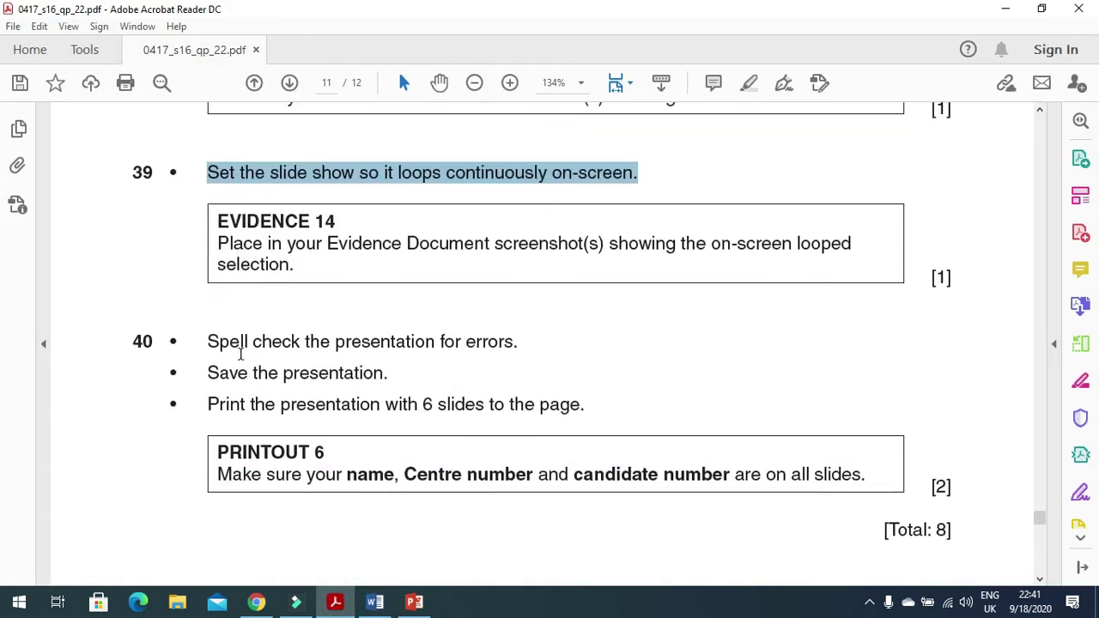
drag(206, 342, 550, 351)
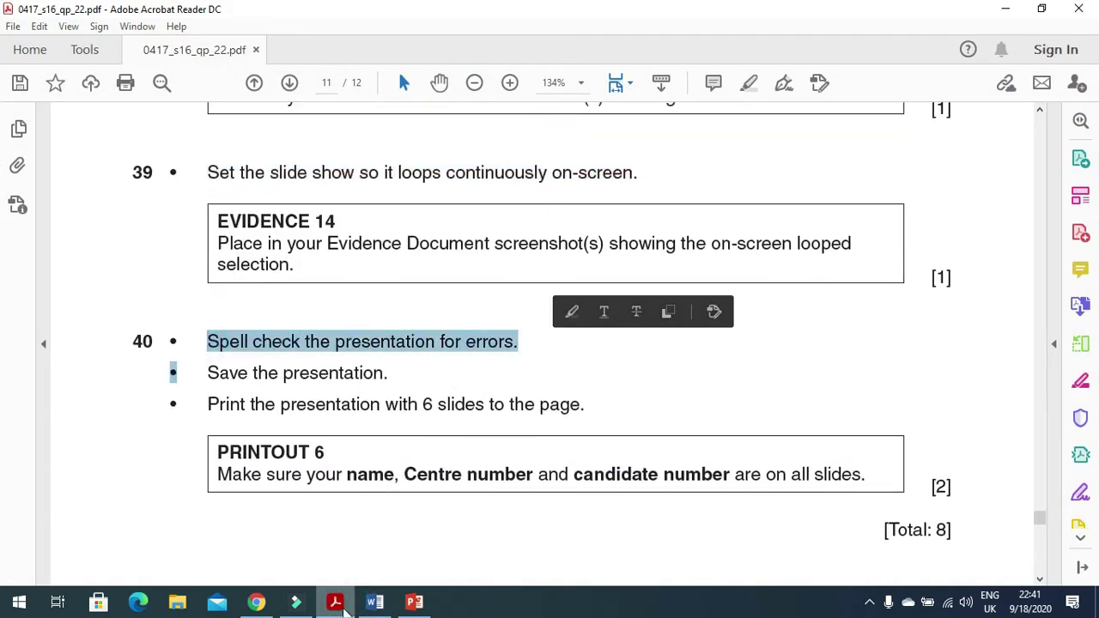
click(337, 606)
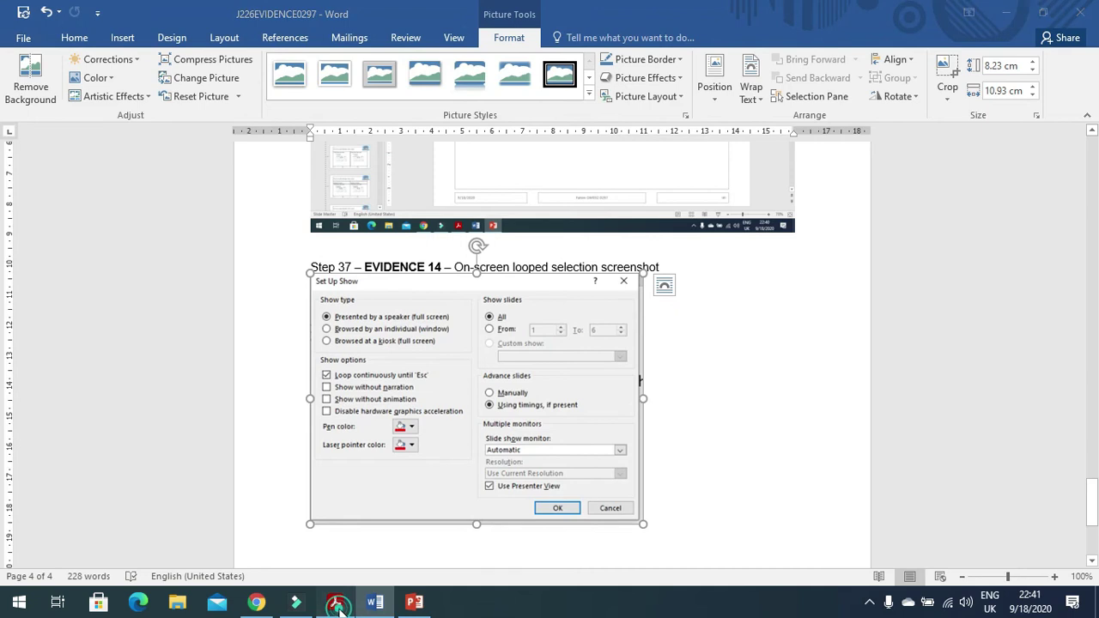
Highlight '6 slides' in task 40, then minimise the question paper
click(337, 603)
scroll(273, 398, down, 2)
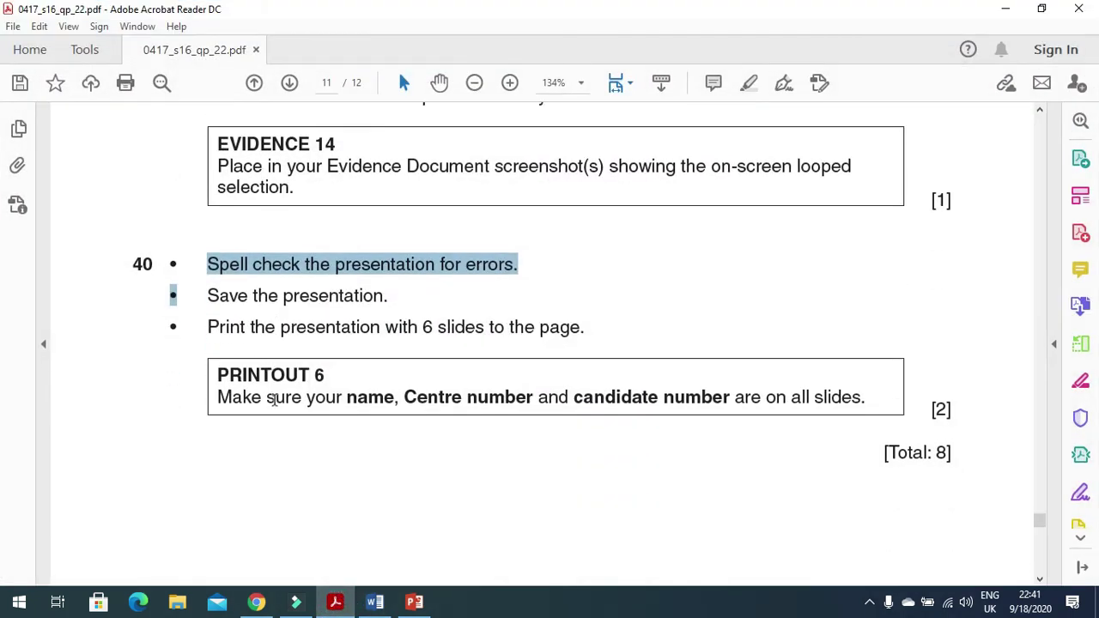
drag(423, 327, 484, 327)
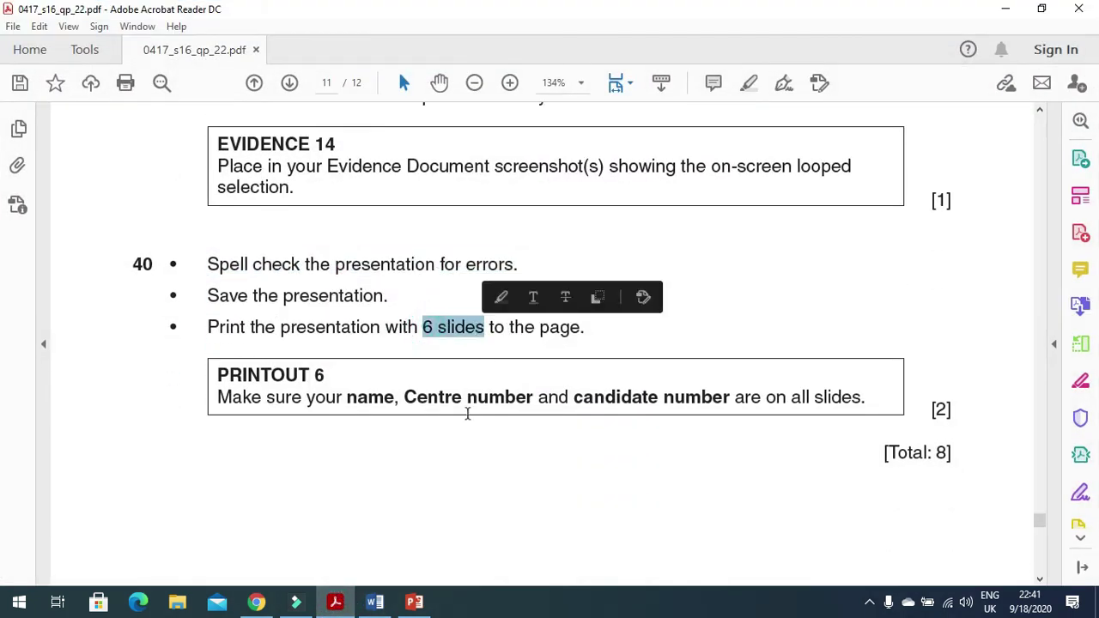
click(336, 603)
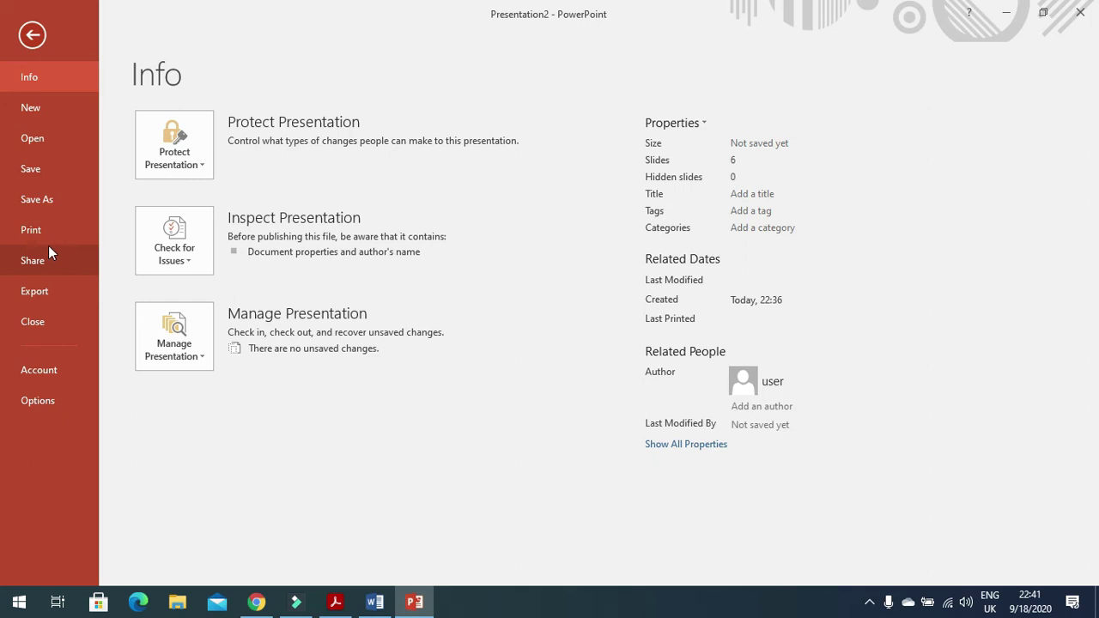
Change the print layout from Full Page Slides to Handouts: 6 Slides Horizontal
click(48, 234)
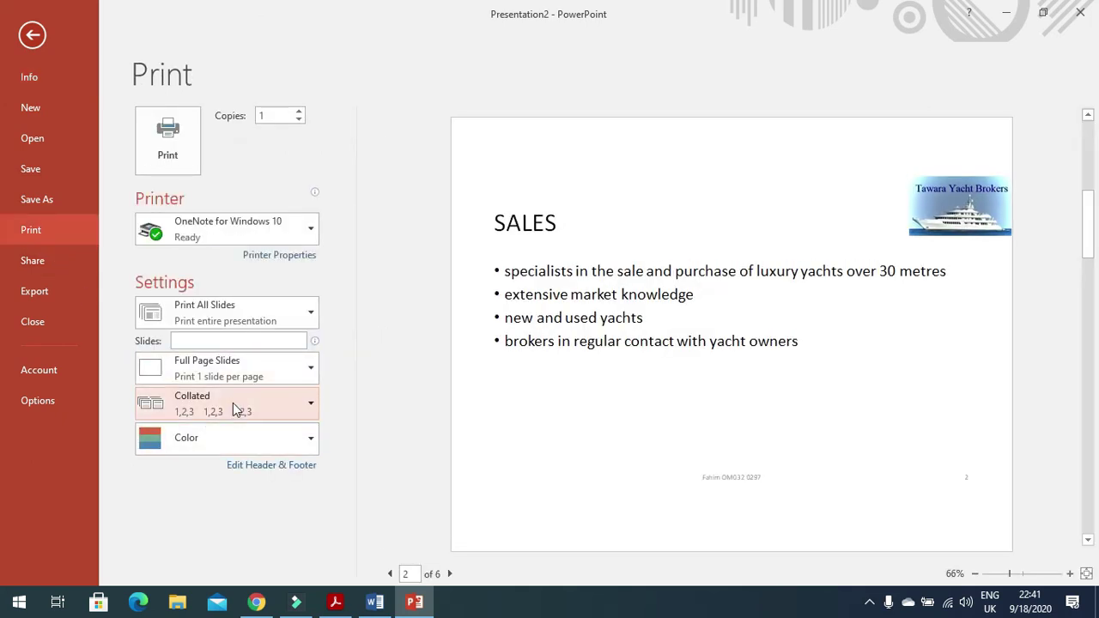
click(238, 370)
click(265, 206)
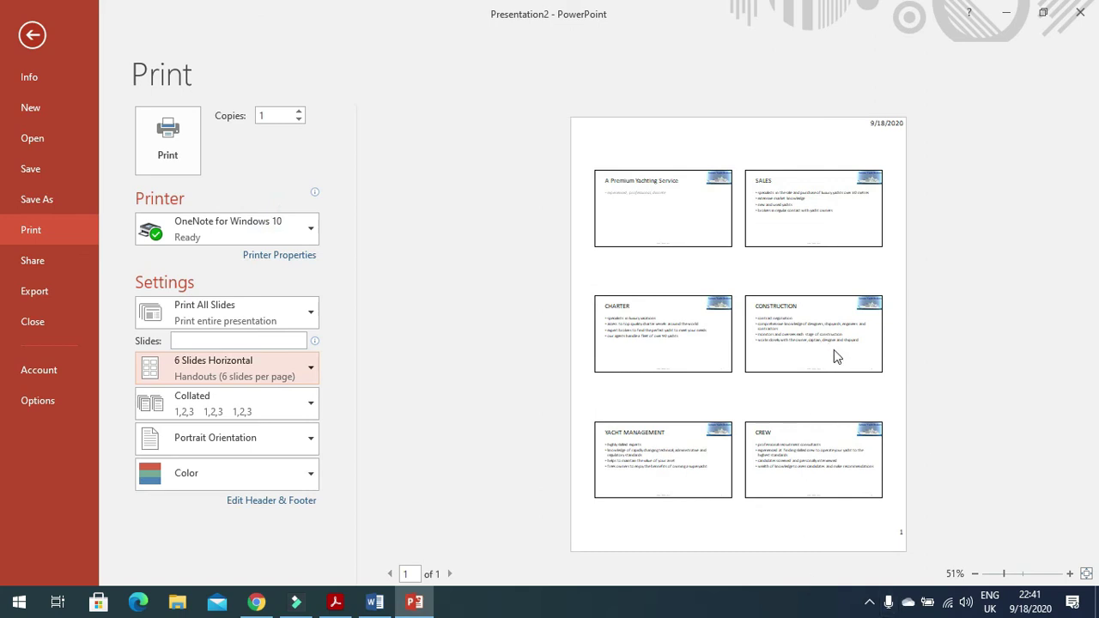
Bring Acrobat back to question 40's PRINTOUT 6 name and candidate-number requirement
click(335, 601)
scroll(497, 391, down, 3)
scroll(496, 399, down, 1)
scroll(496, 397, up, 3)
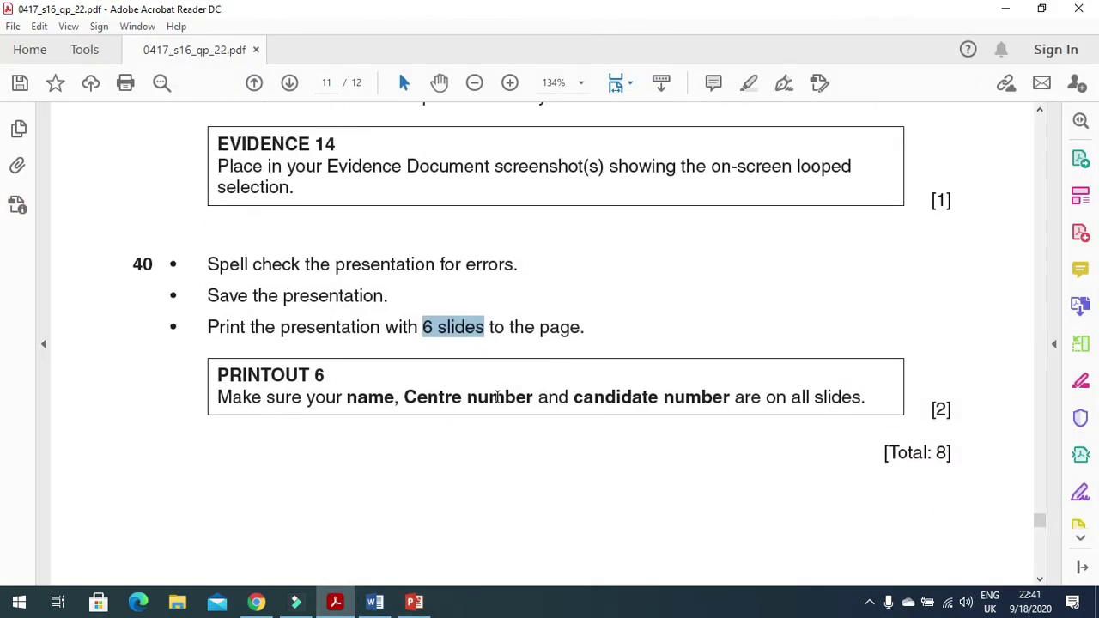